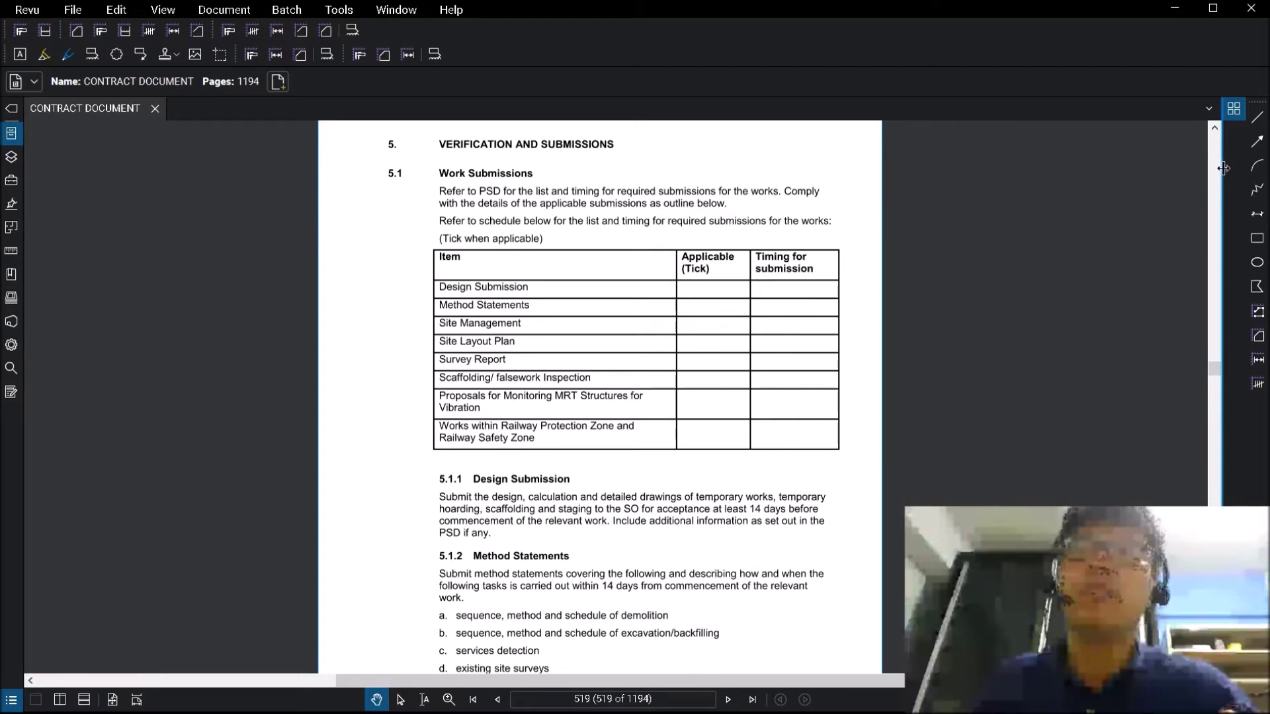
Open the Reduce File Size tool from the Document menu
left_click(223, 9)
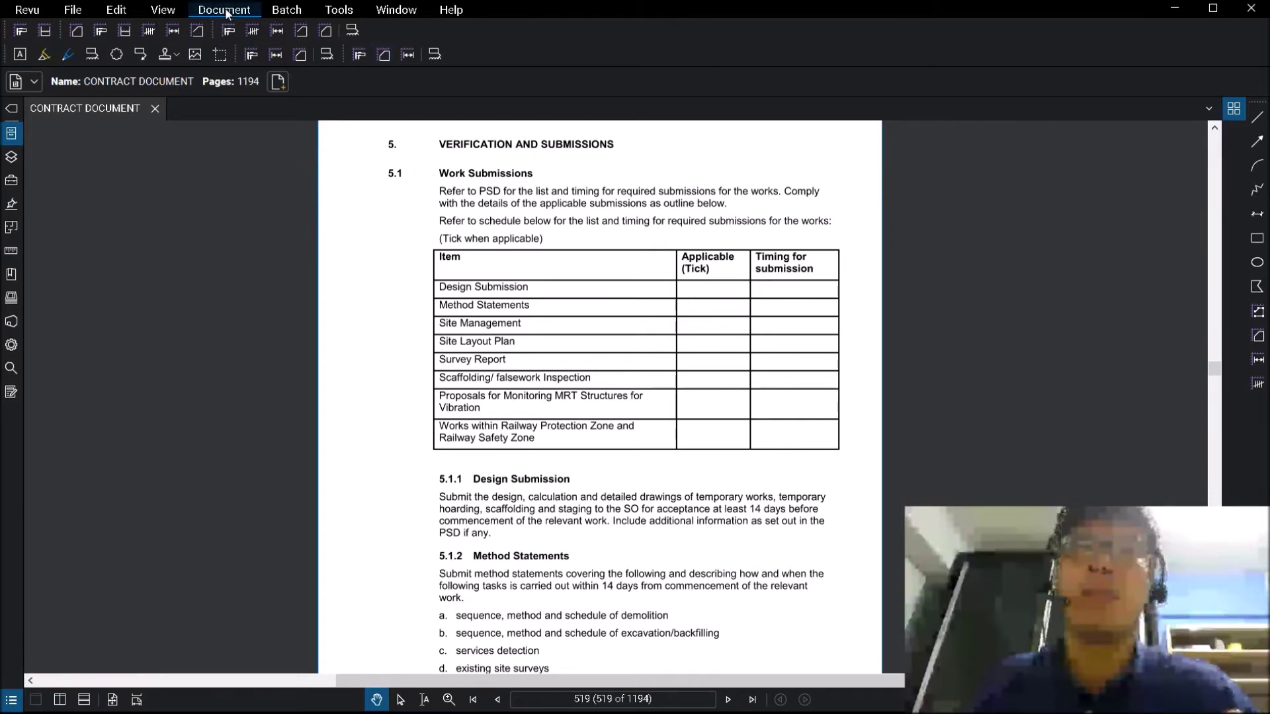
left_click(223, 11)
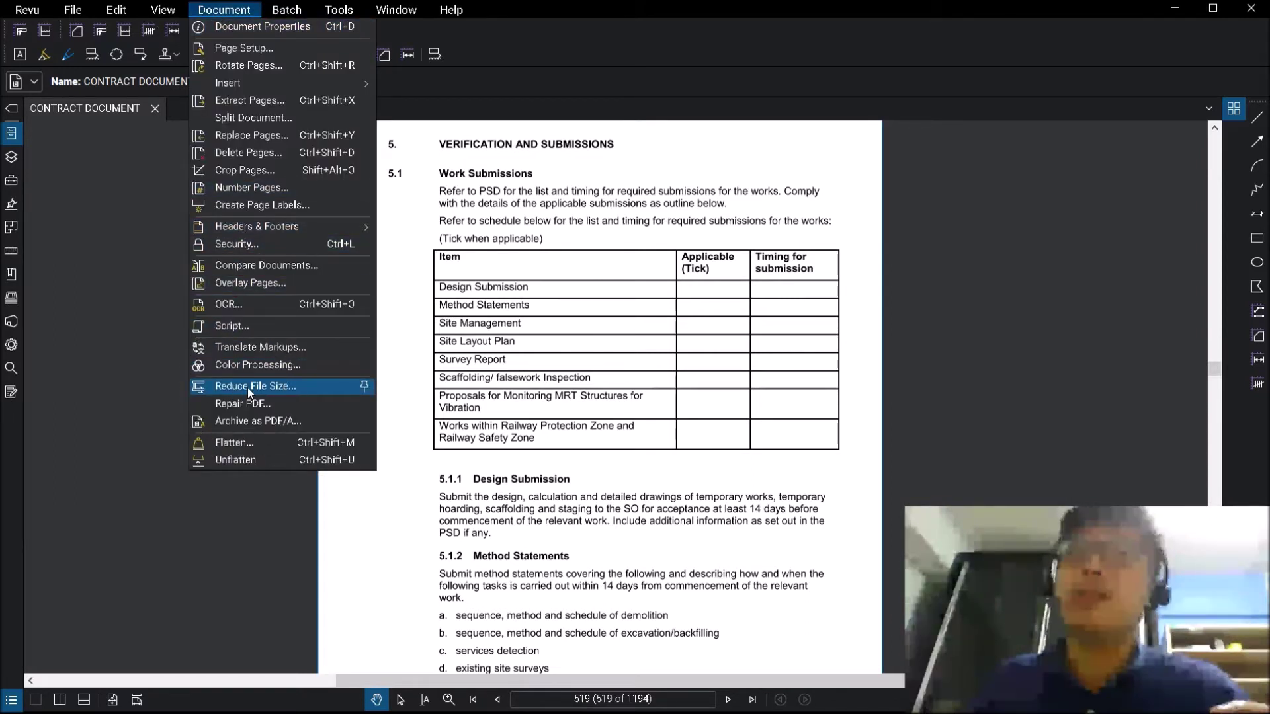
left_click(247, 388)
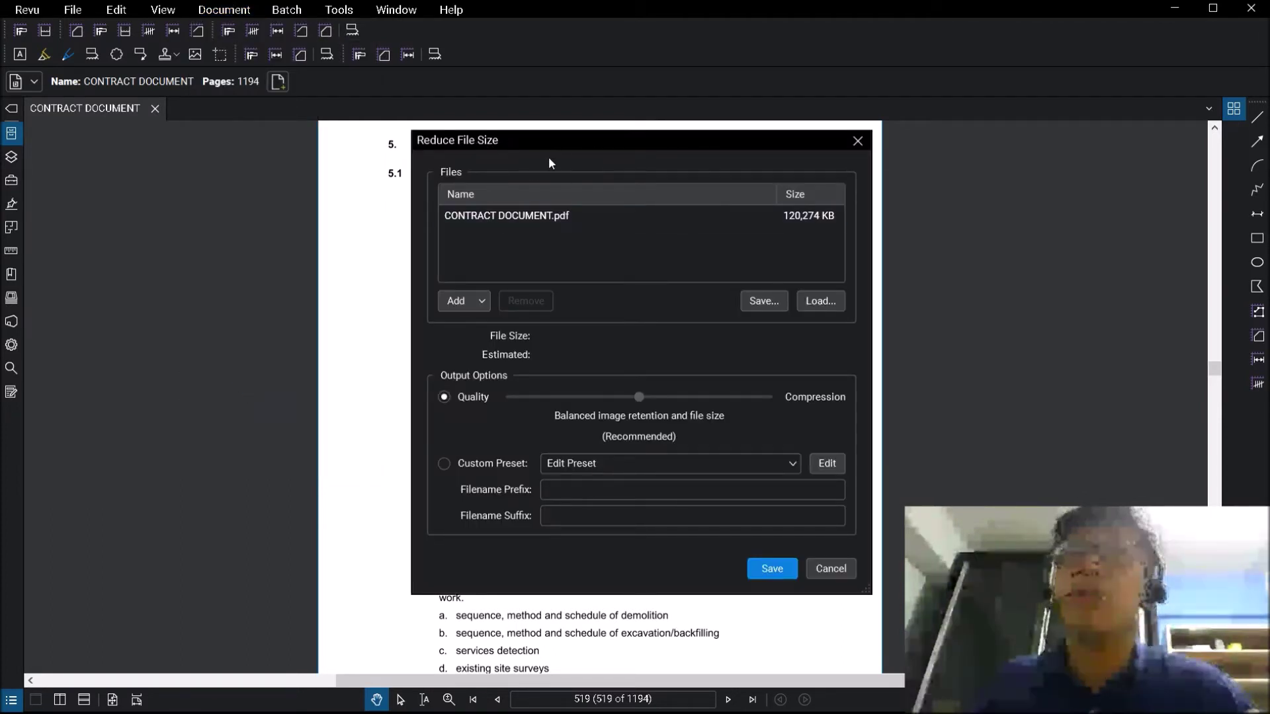
Select CONTRACT DOCUMENT.pdf for analysis, estimating 84,932,000 bytes, a 31% reduction
left_click(529, 222)
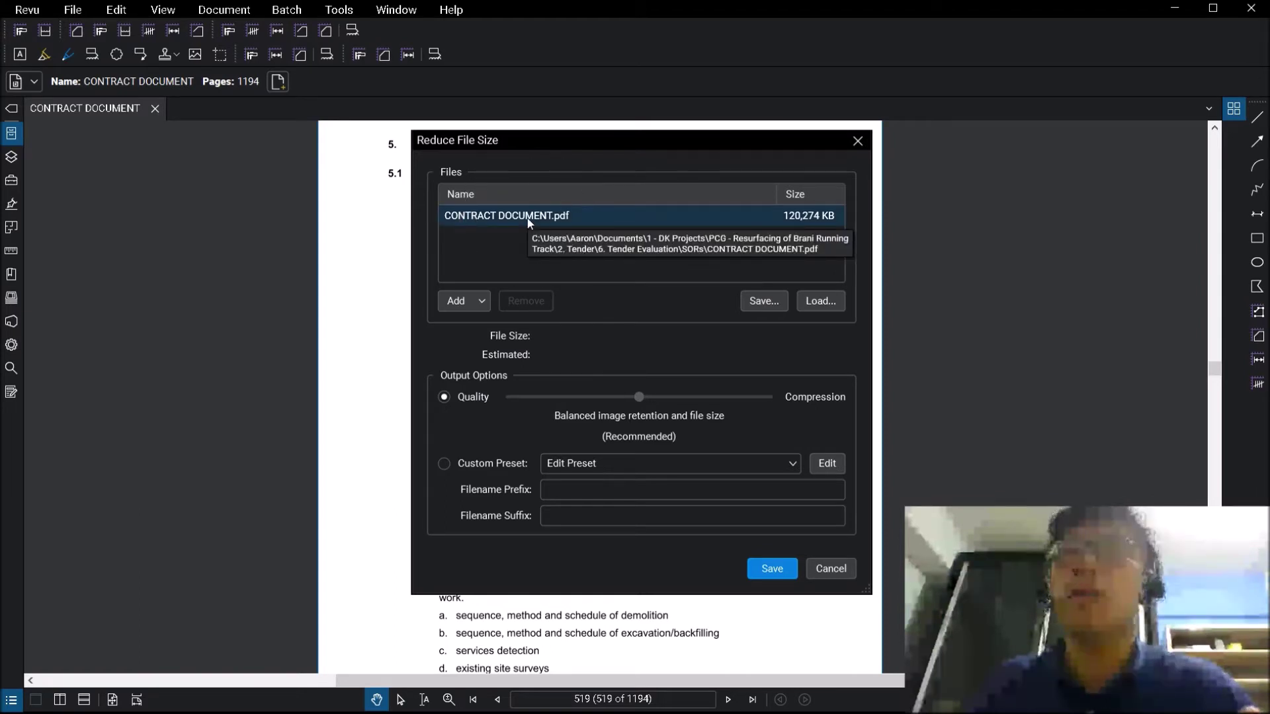
left_click(799, 217)
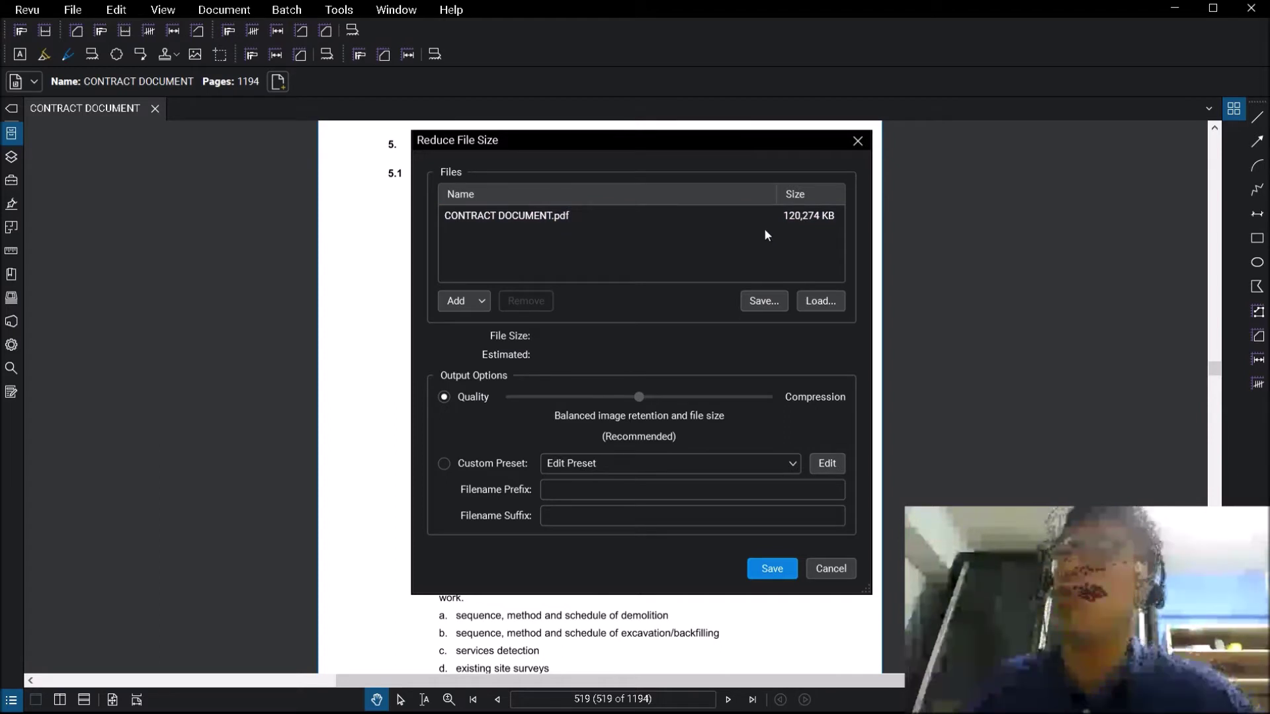
left_click(482, 302)
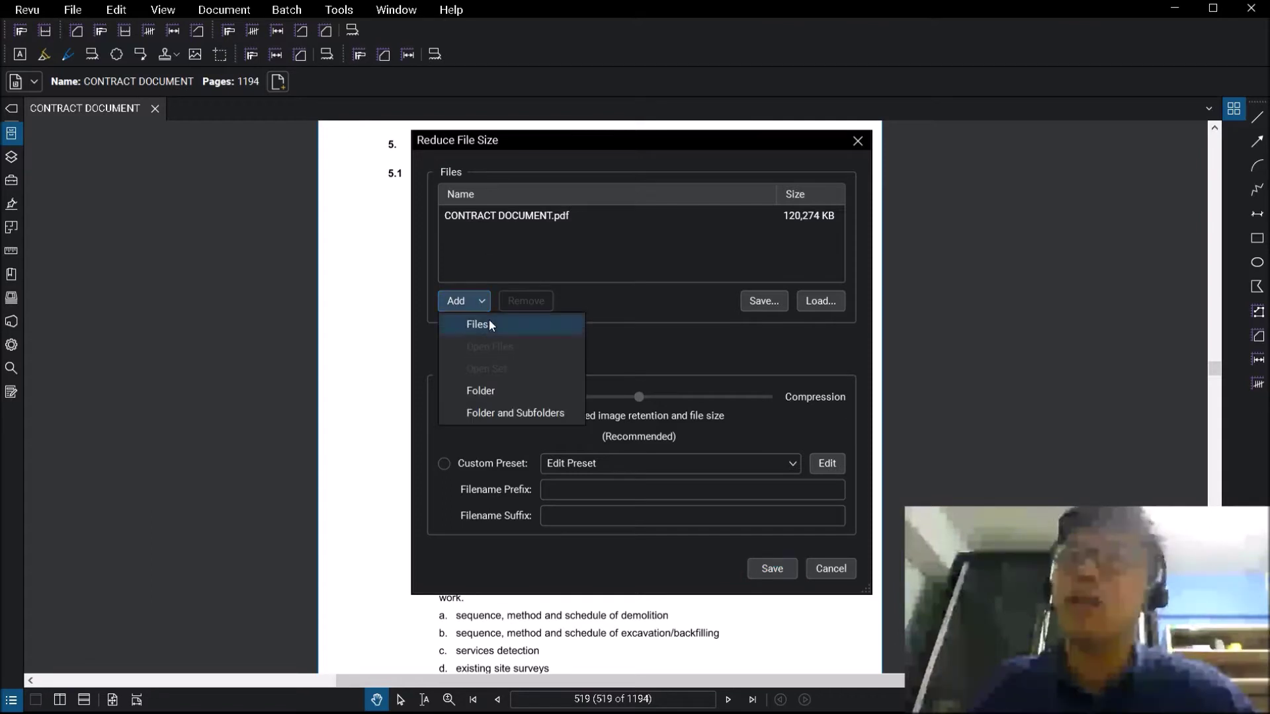
left_click(617, 295)
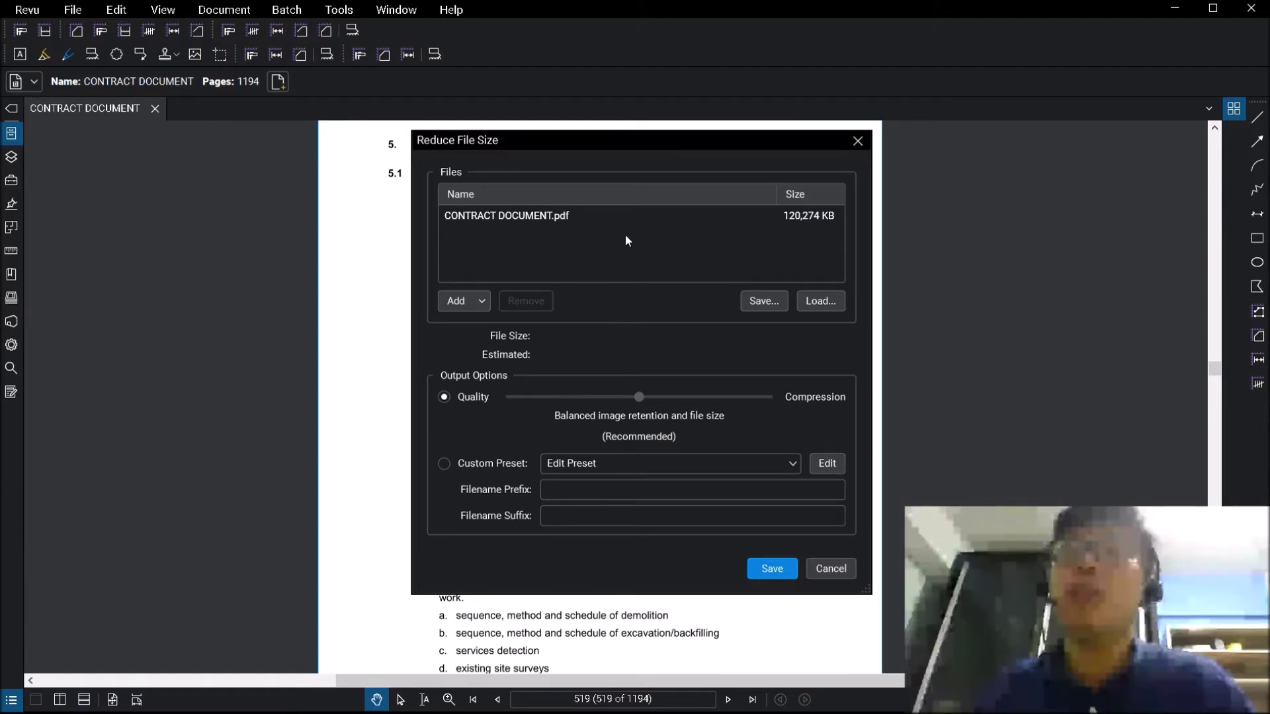
left_click(589, 217)
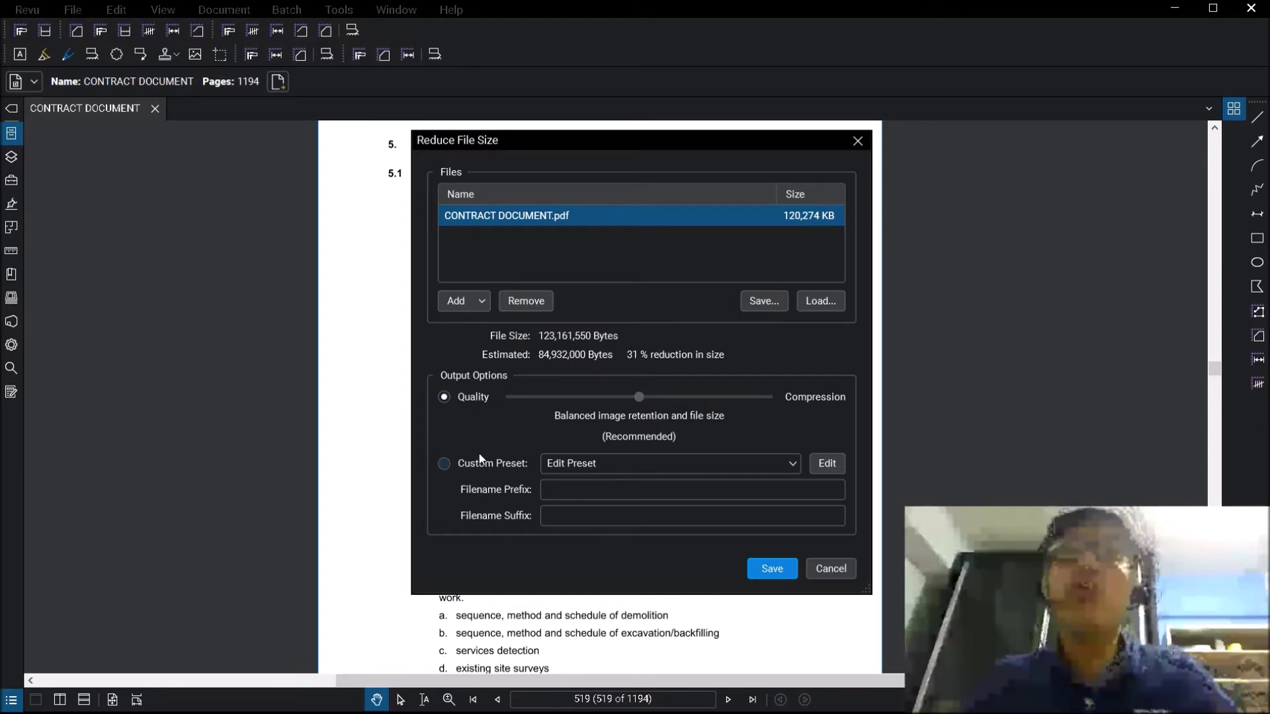
Try the quality slider at both extremes, return it to balanced, then choose Custom Preset
left_click(477, 399)
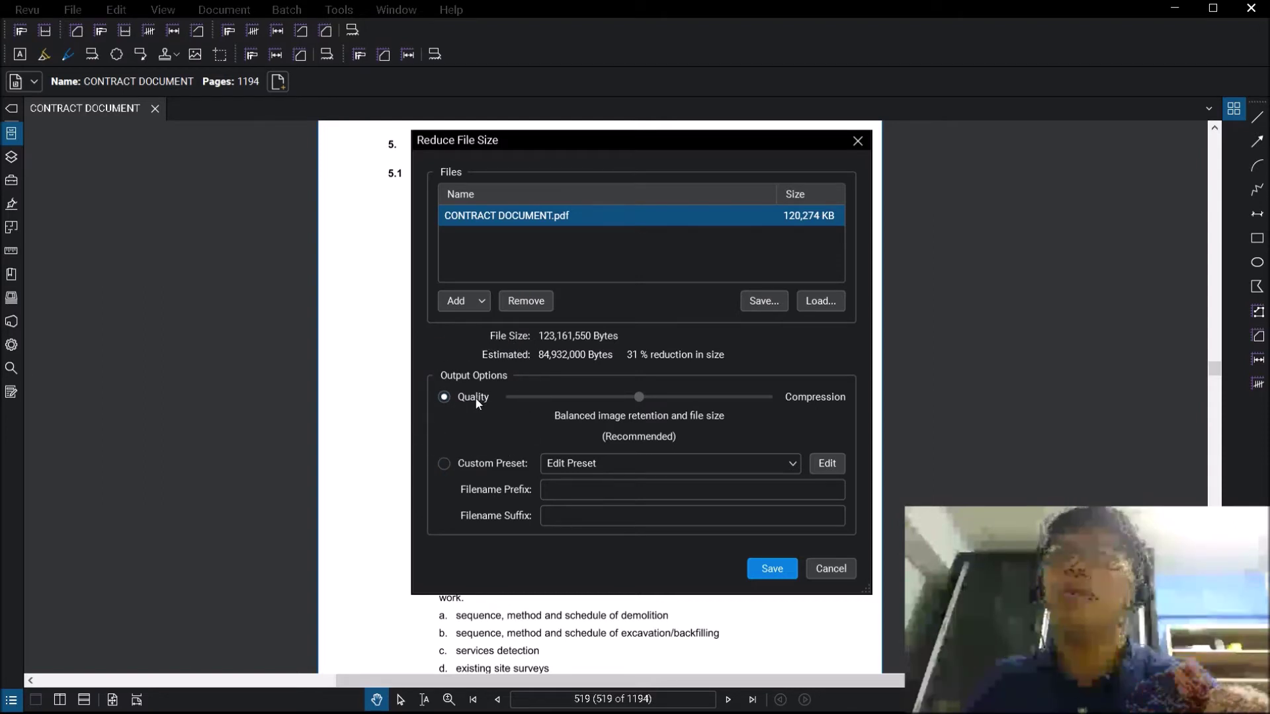
left_click(467, 466)
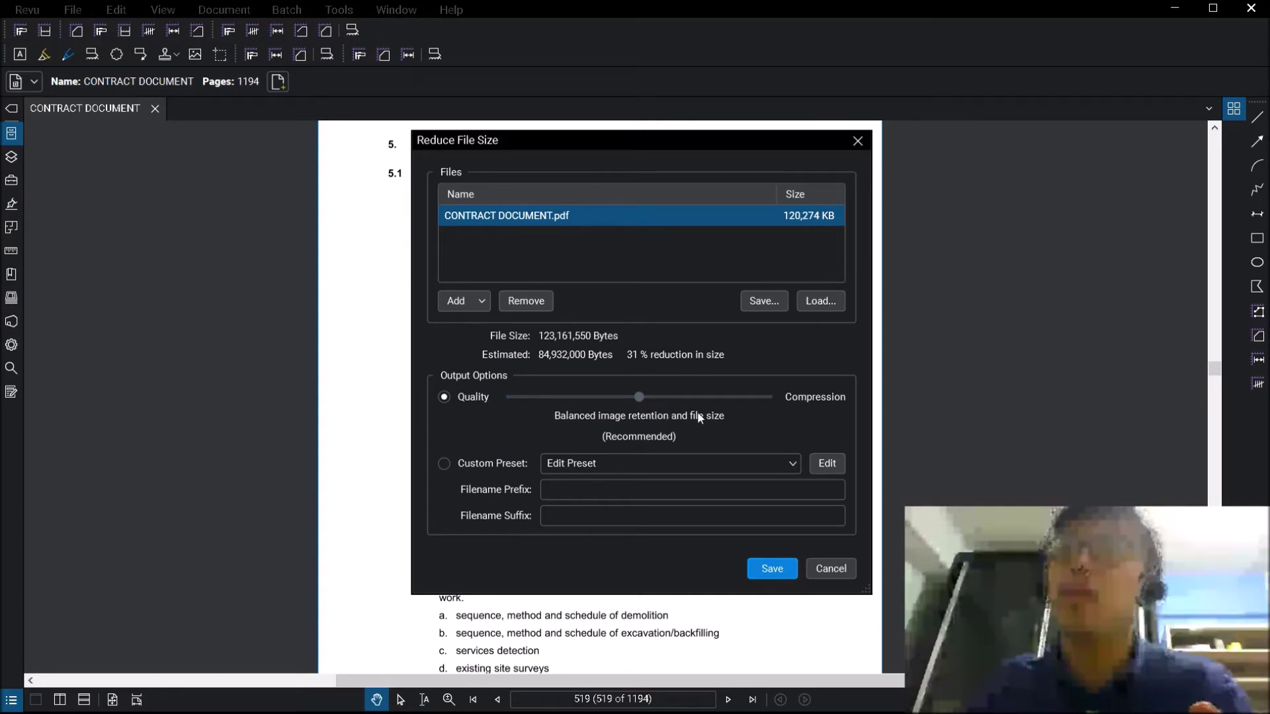
left_click_drag(637, 395, 494, 403)
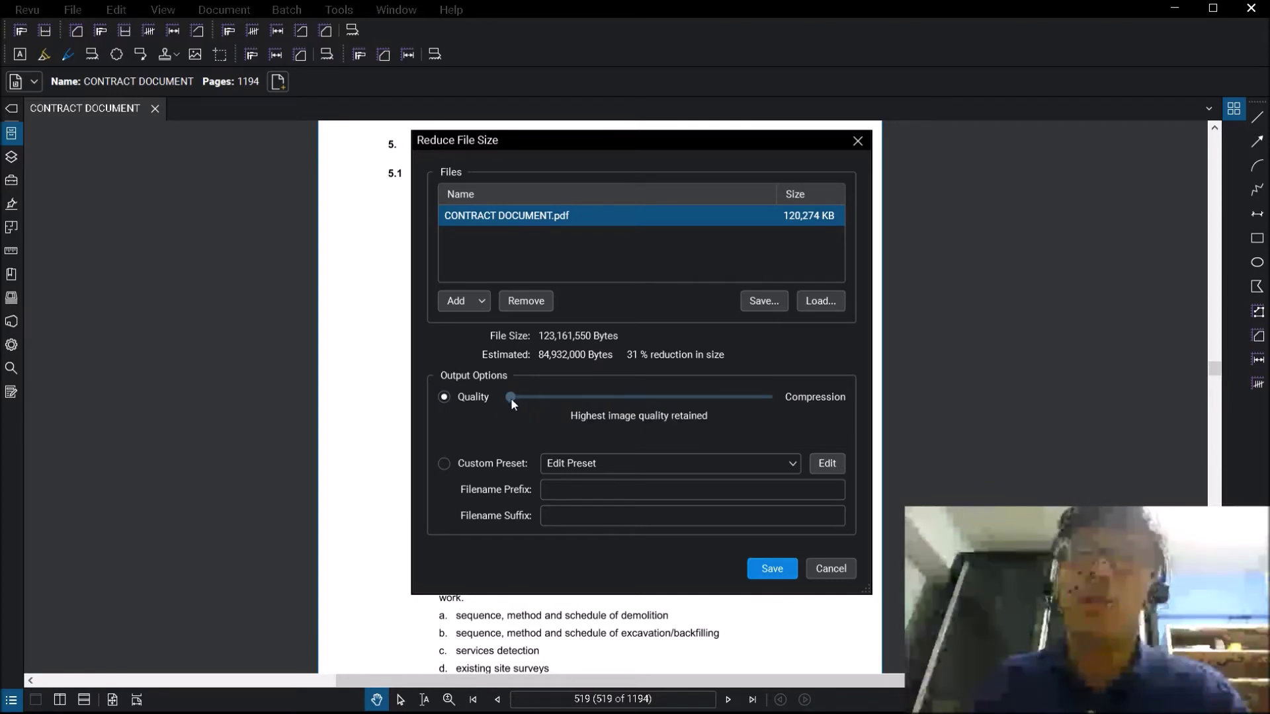
left_click_drag(511, 398, 766, 395)
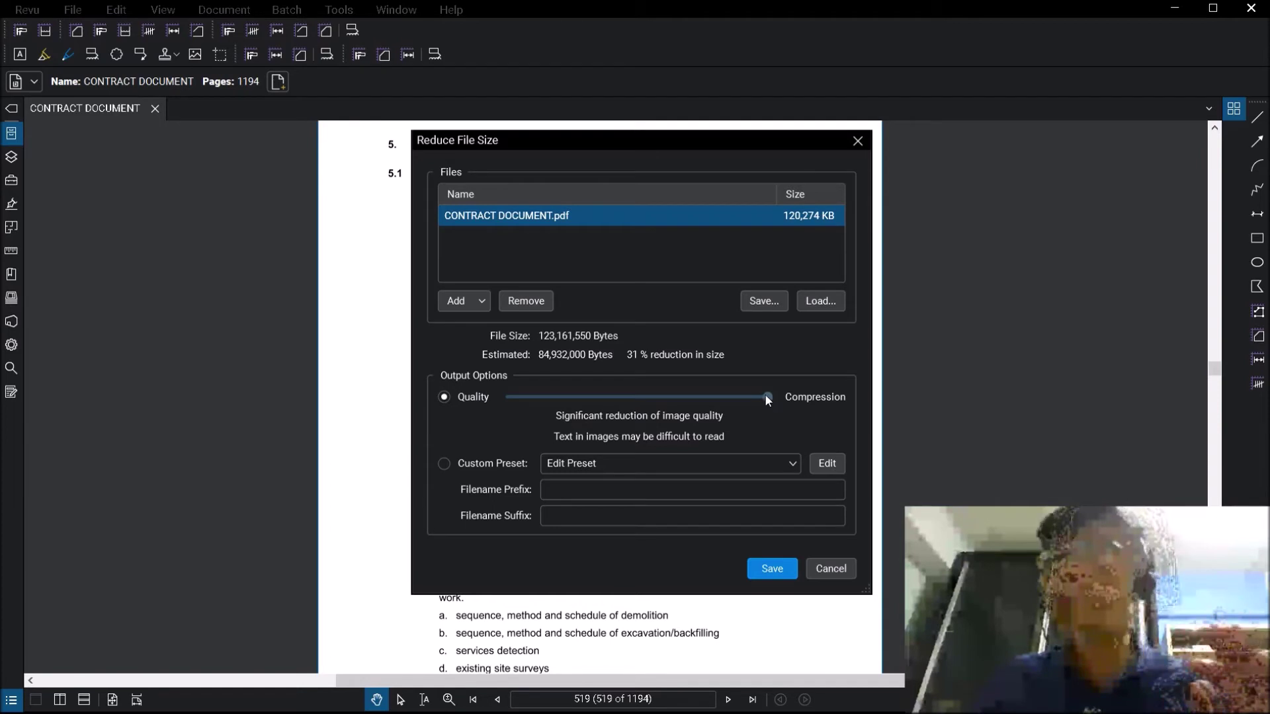
left_click_drag(767, 397, 667, 396)
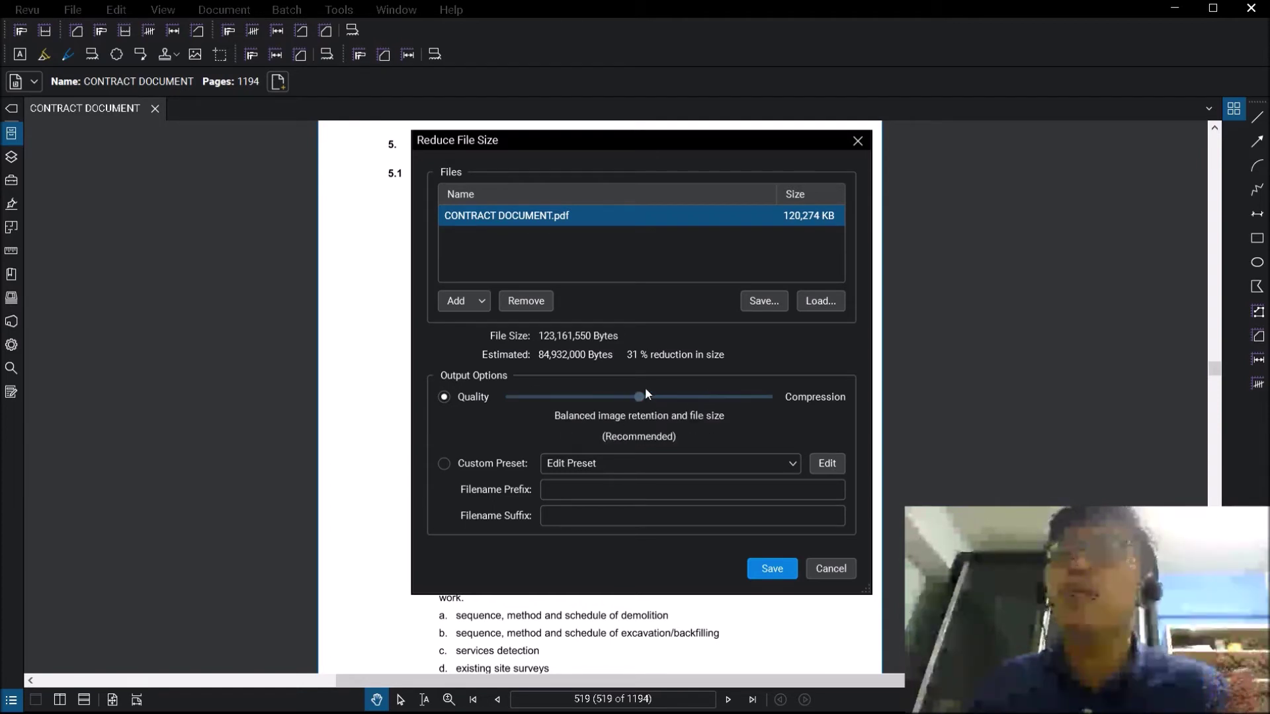
left_click(485, 462)
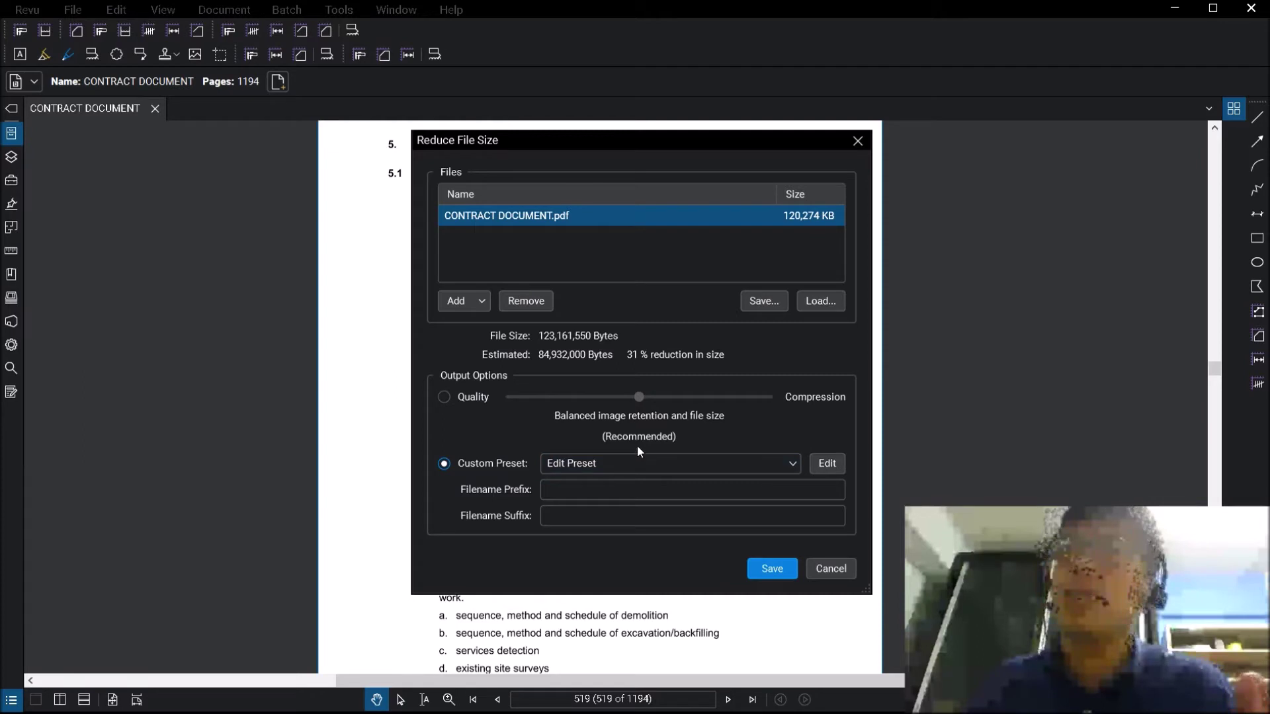
Open the Custom Preset settings and center the window, showing JPEG images at 150 DPI, medium quality
left_click(827, 464)
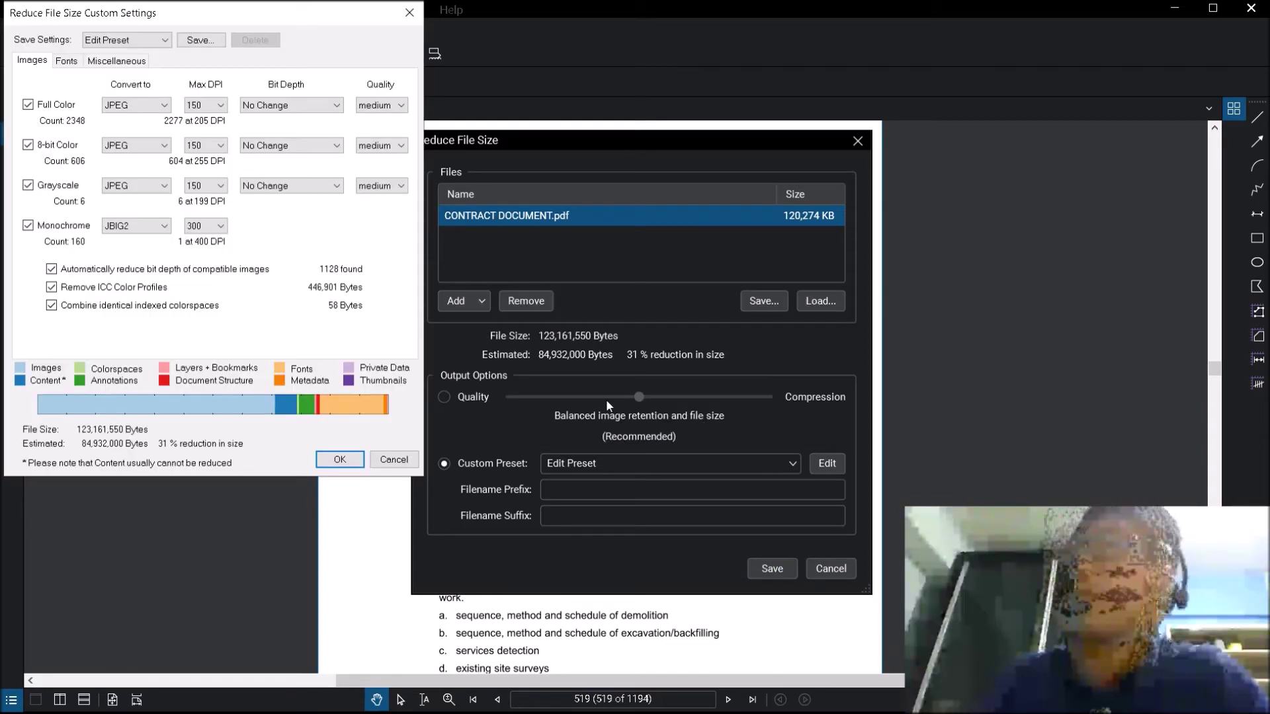
left_click_drag(232, 16, 595, 99)
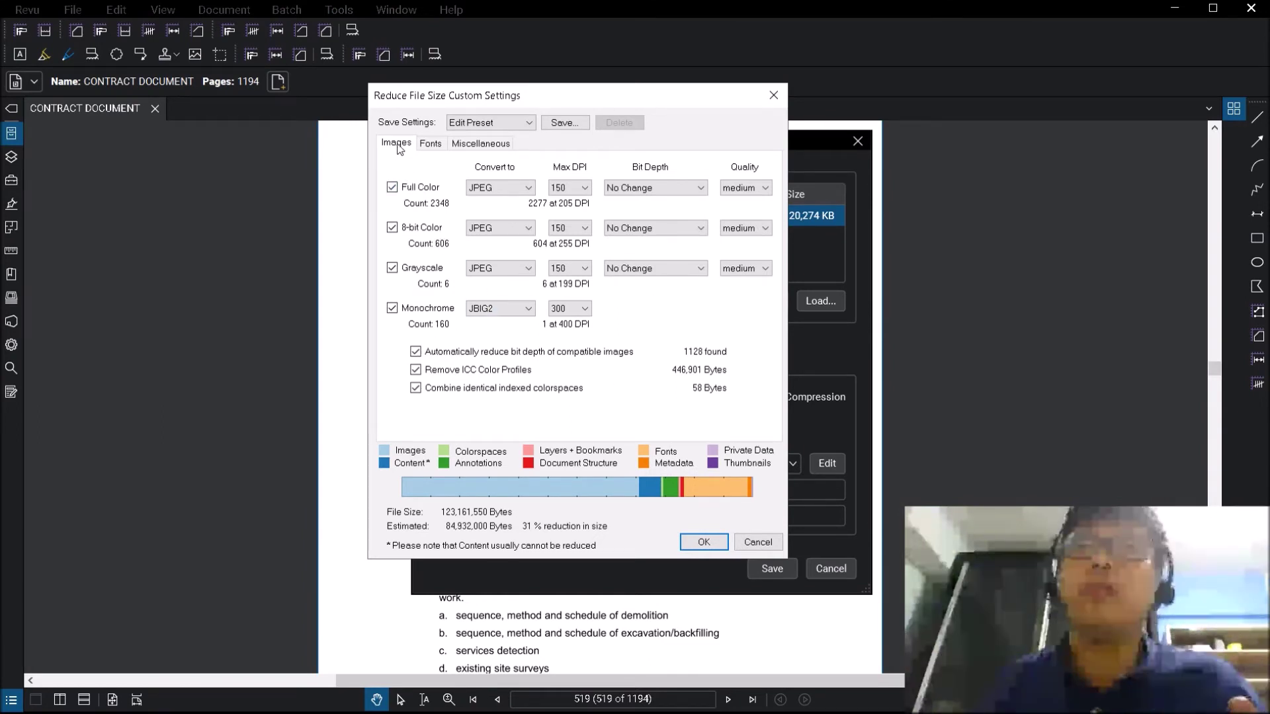
left_click(430, 144)
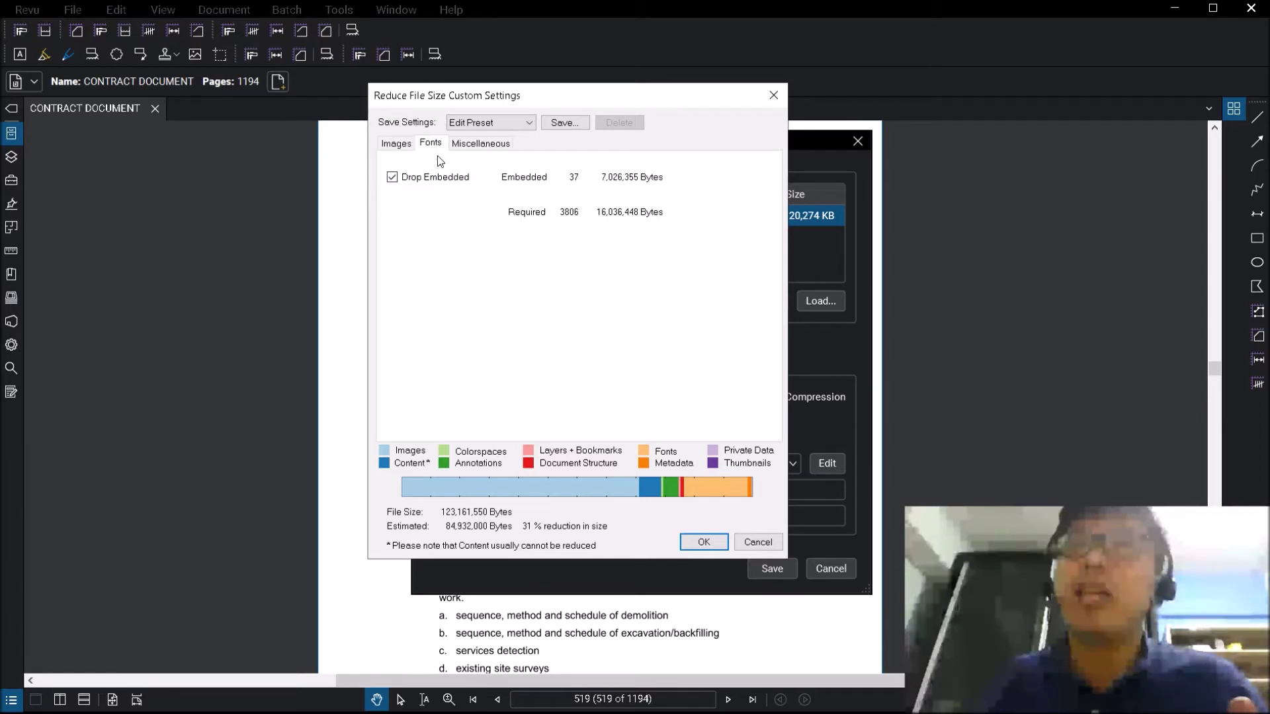
left_click(437, 178)
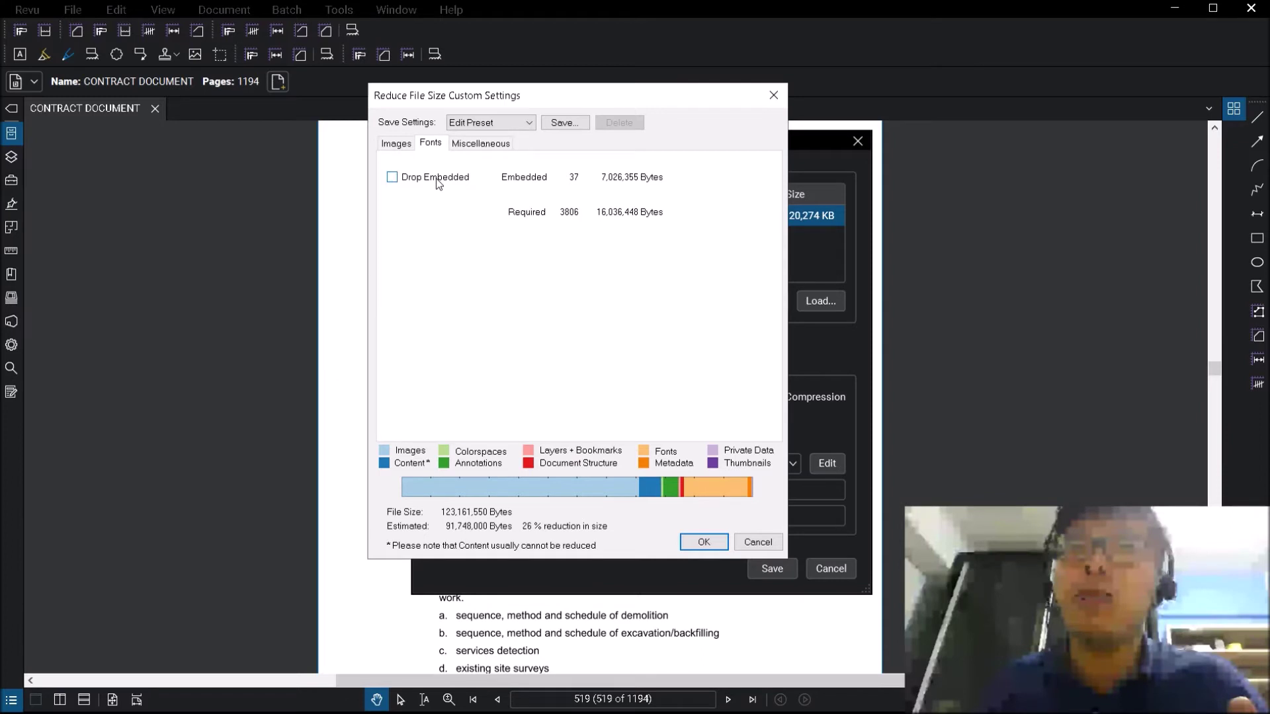
left_click(438, 182)
left_click(415, 187)
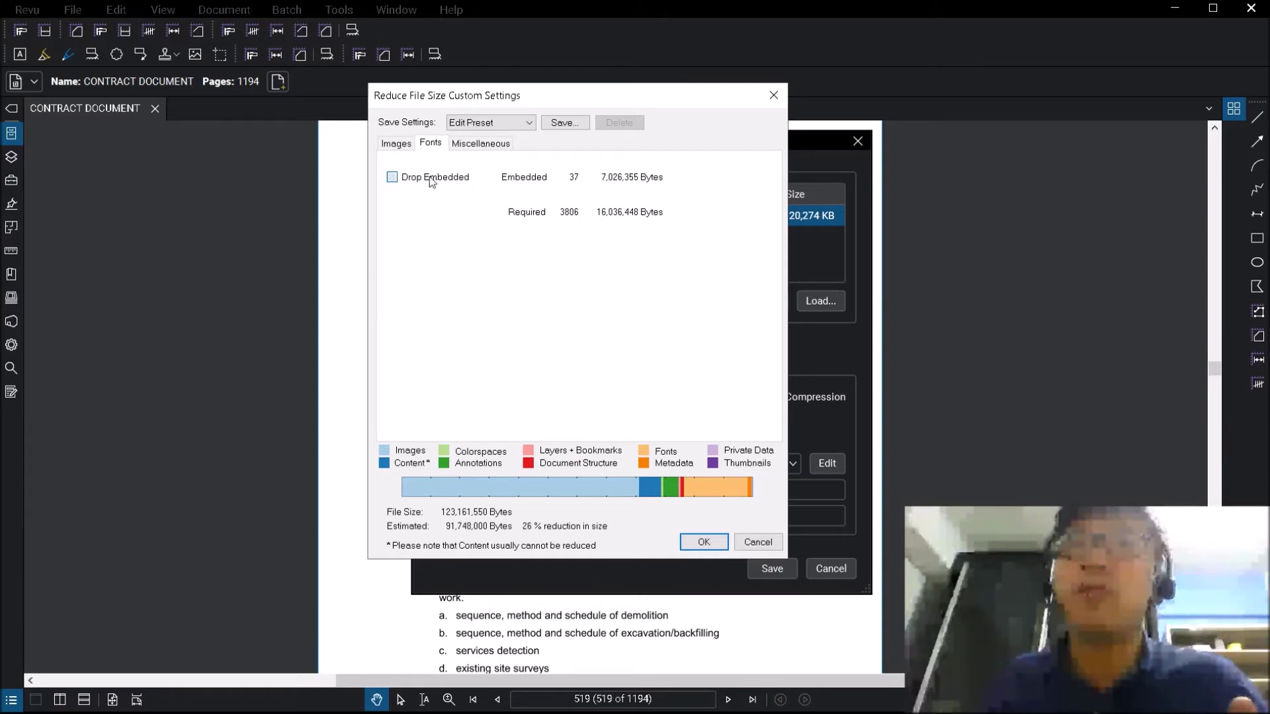
left_click(431, 180)
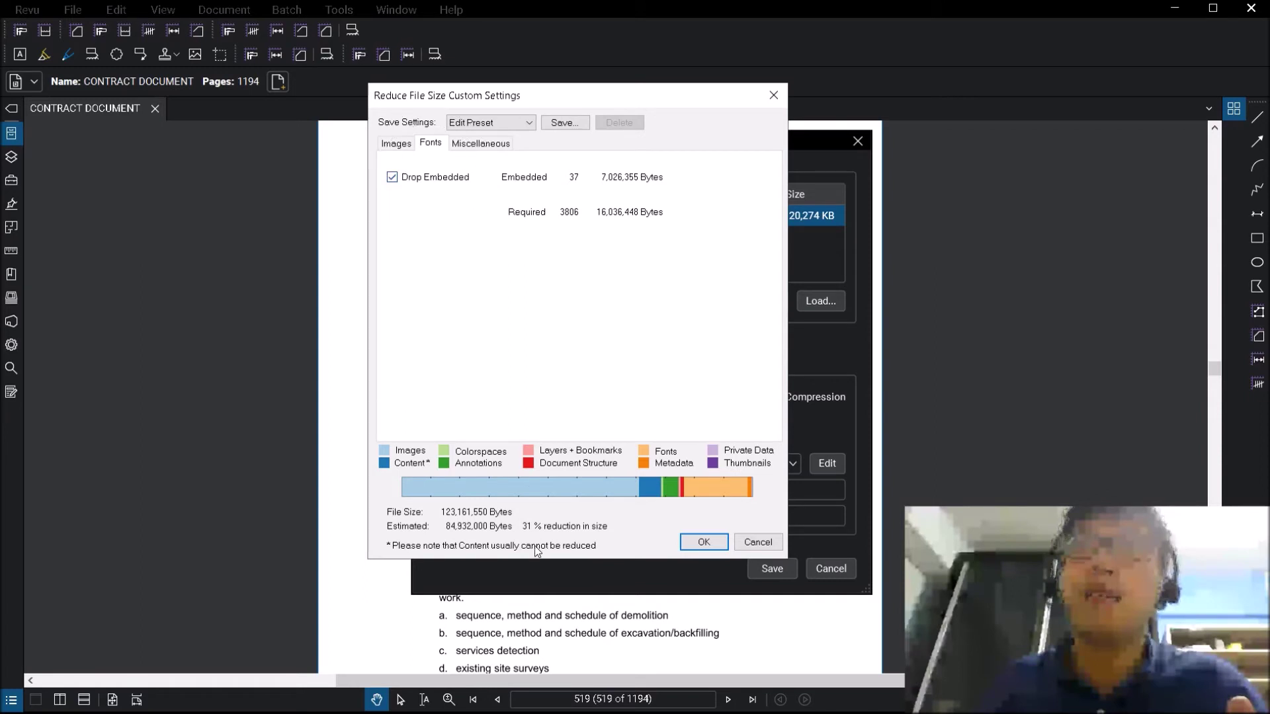
left_click(537, 526)
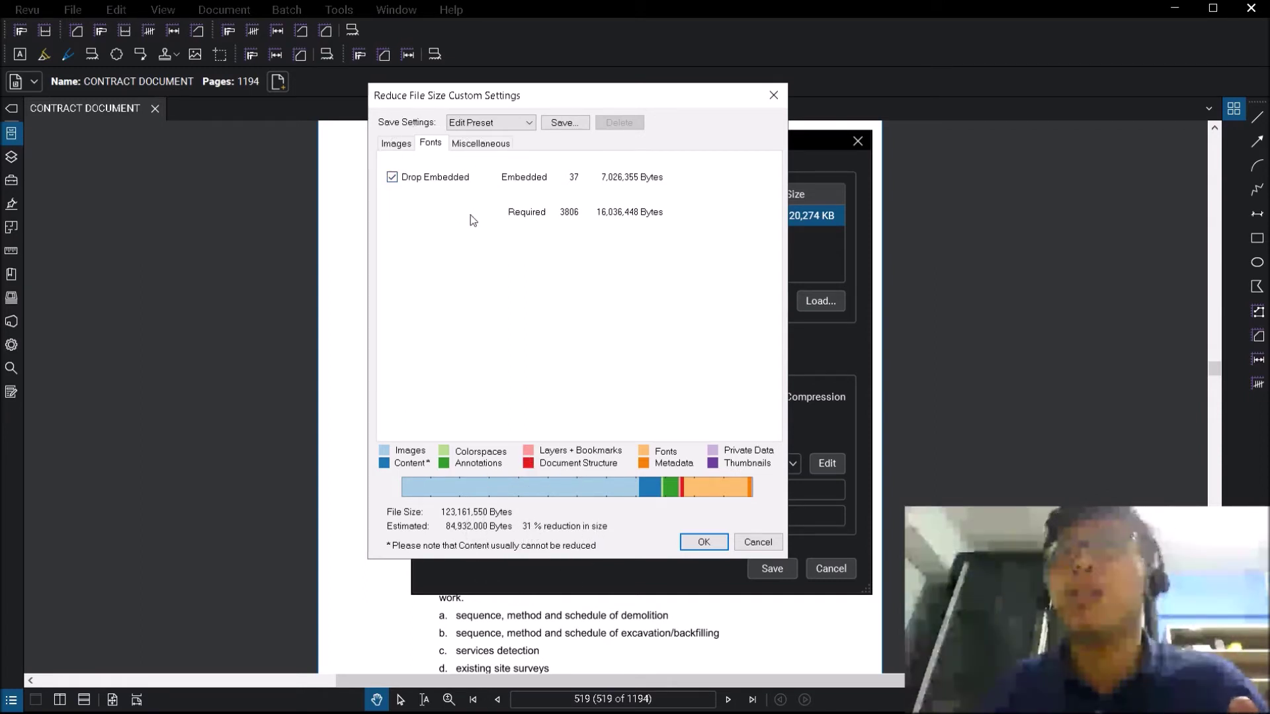
left_click(427, 177)
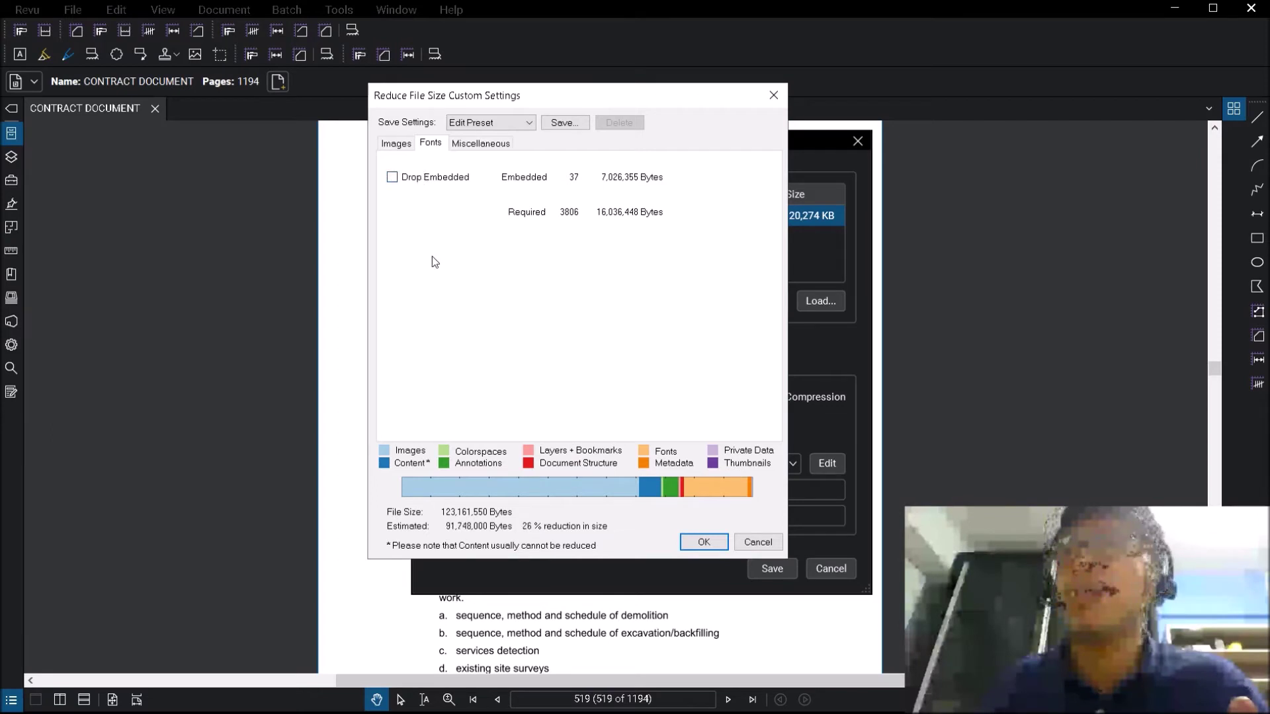
left_click(529, 532)
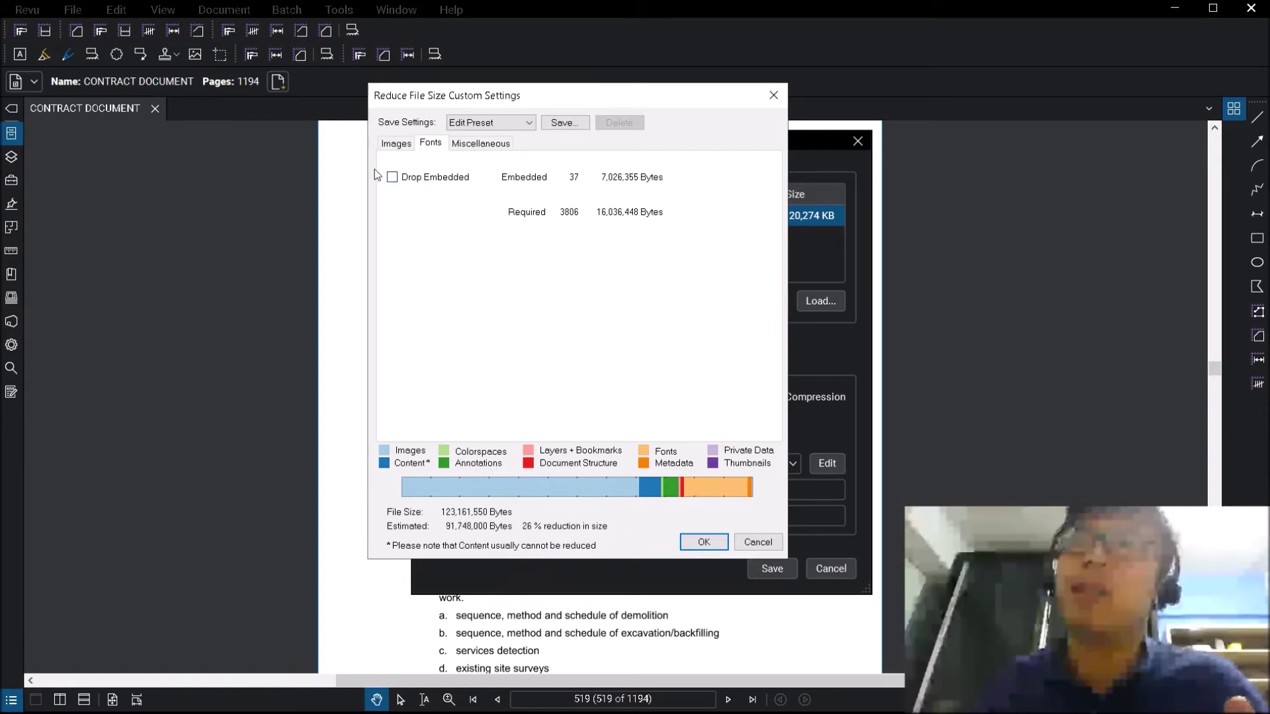
left_click(410, 178)
left_click(475, 145)
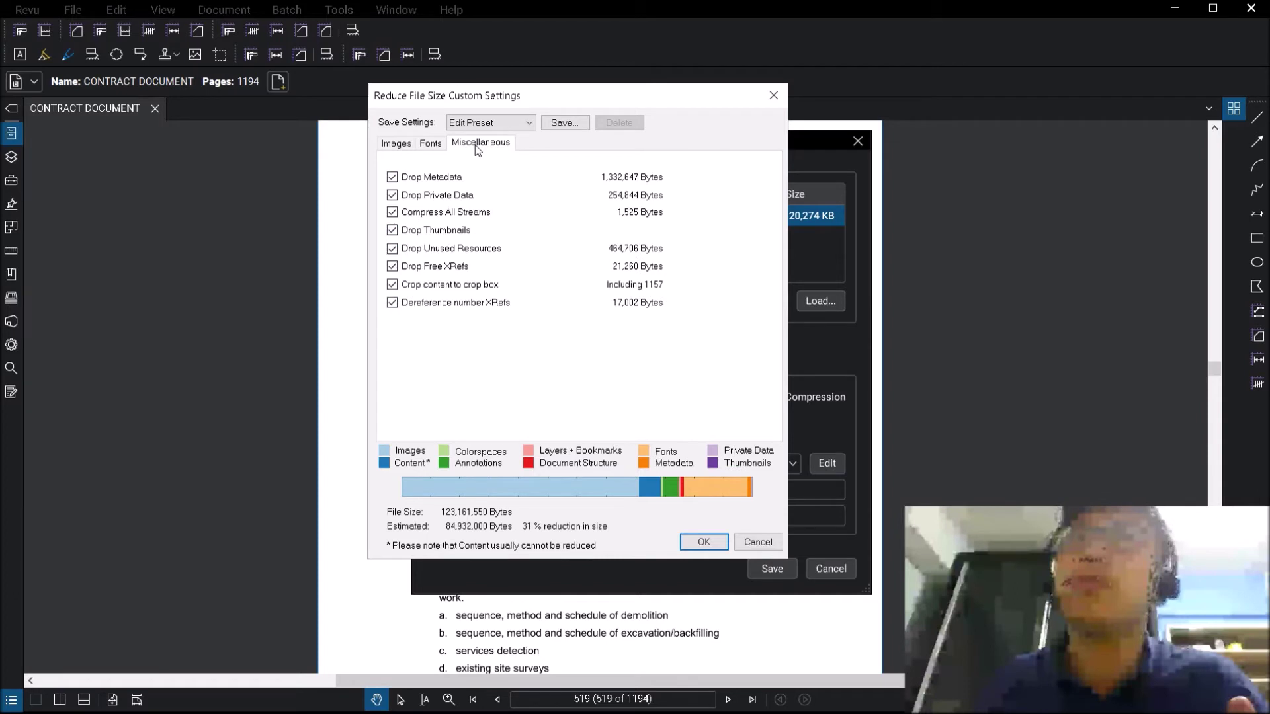
left_click(430, 177)
left_click(430, 177)
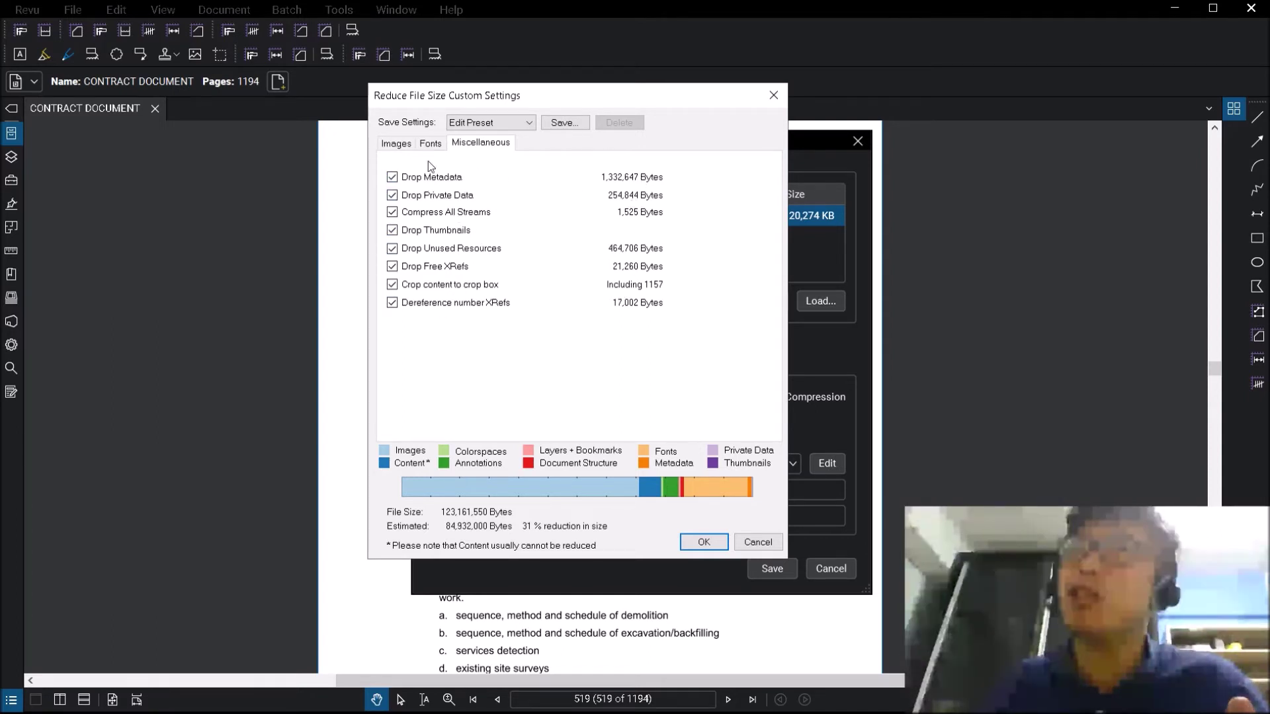
On the Images settings, limit full-colour images to 72 DPI and monochrome images to 150 DPI
left_click(399, 144)
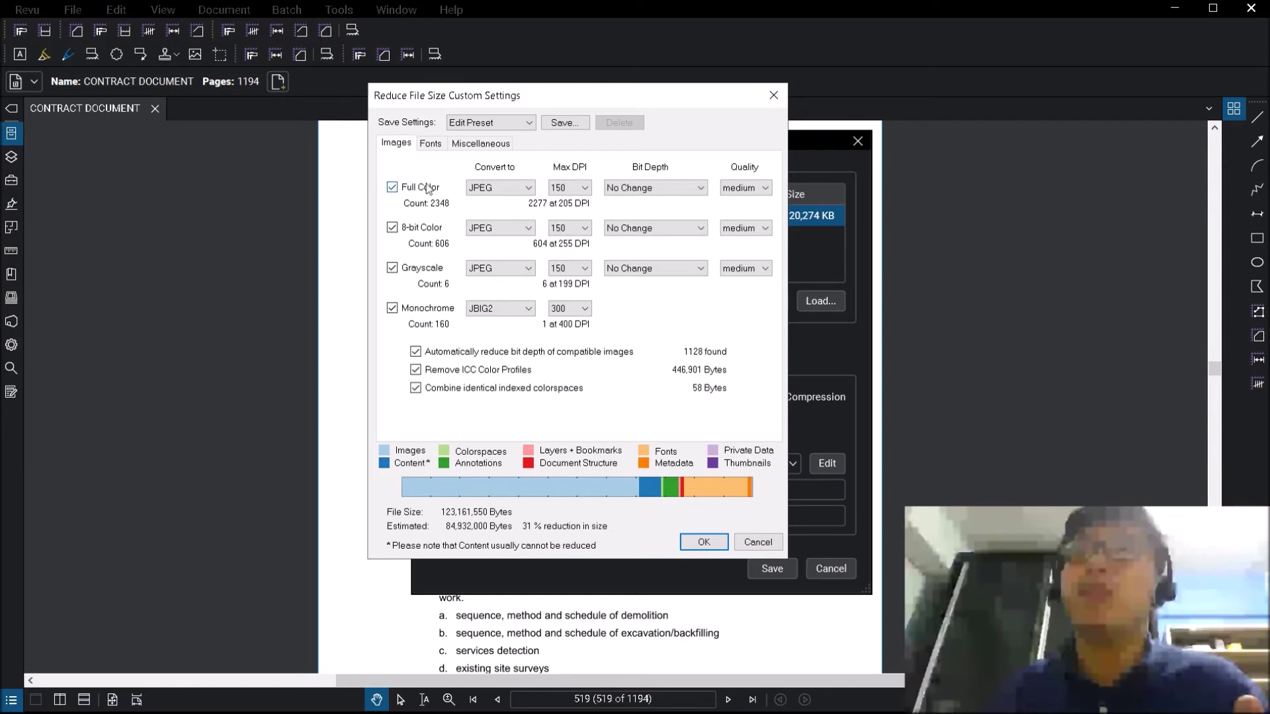
left_click(585, 189)
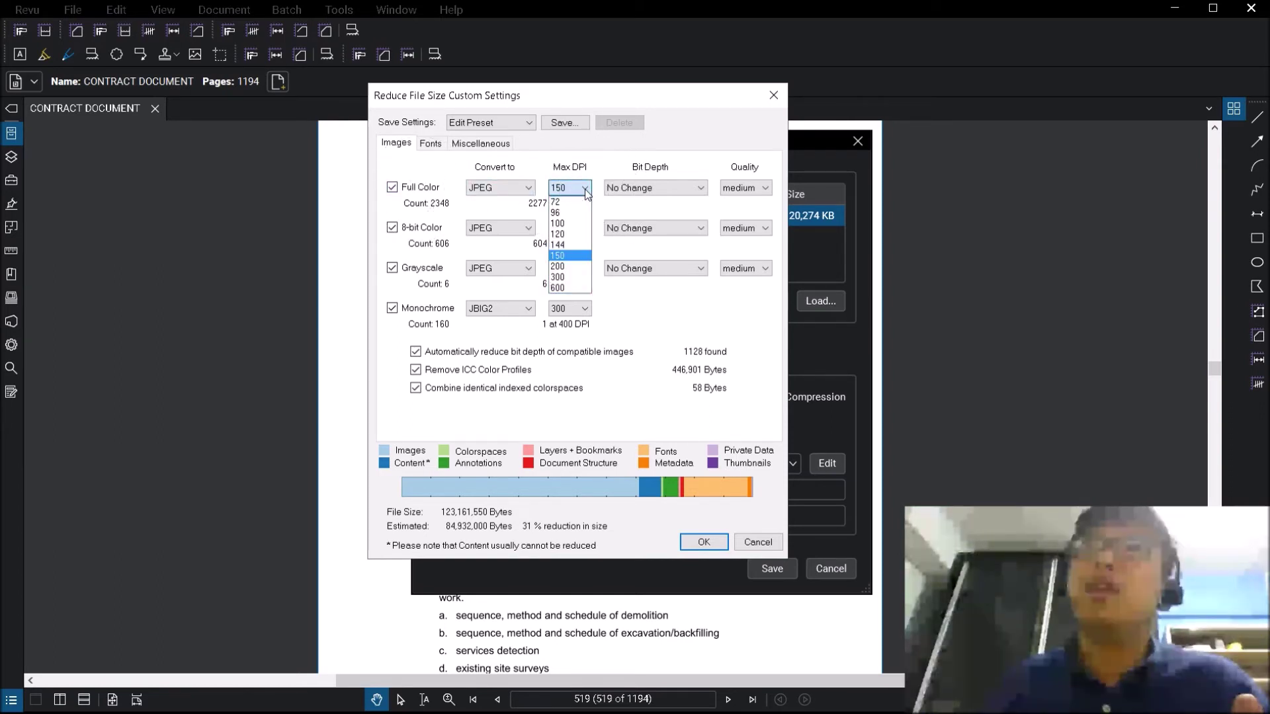
left_click(566, 202)
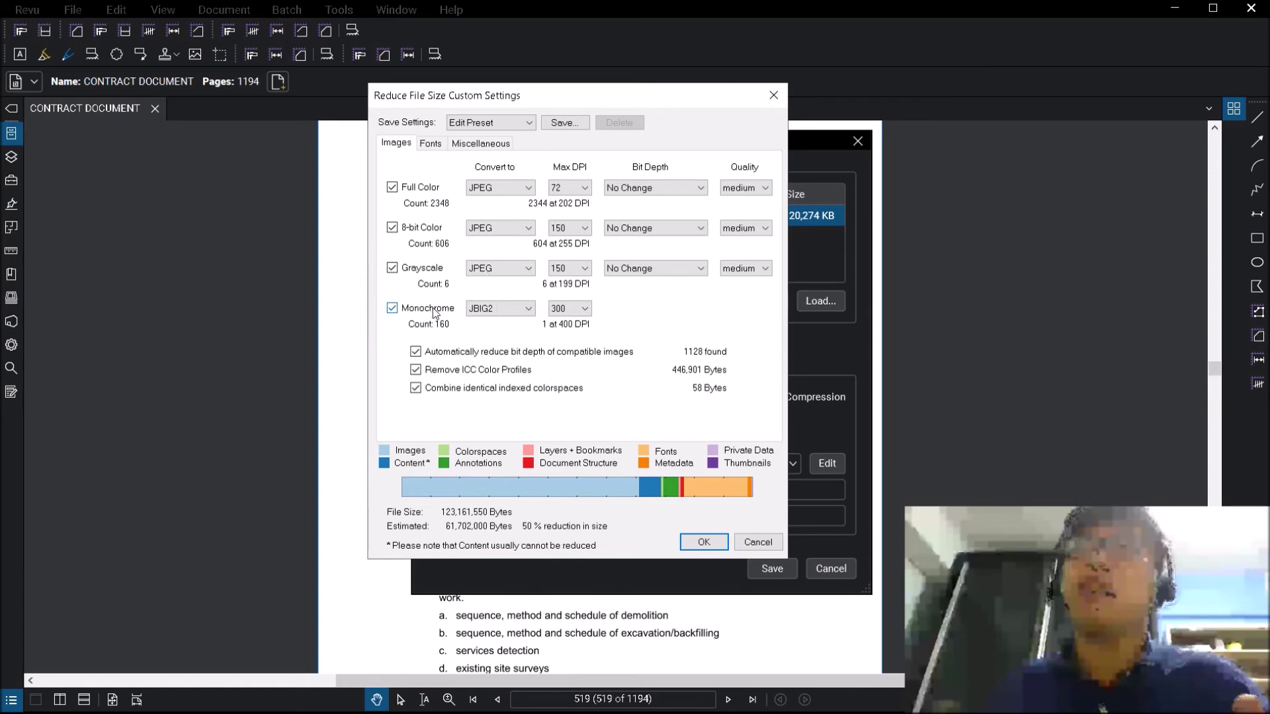
left_click(574, 308)
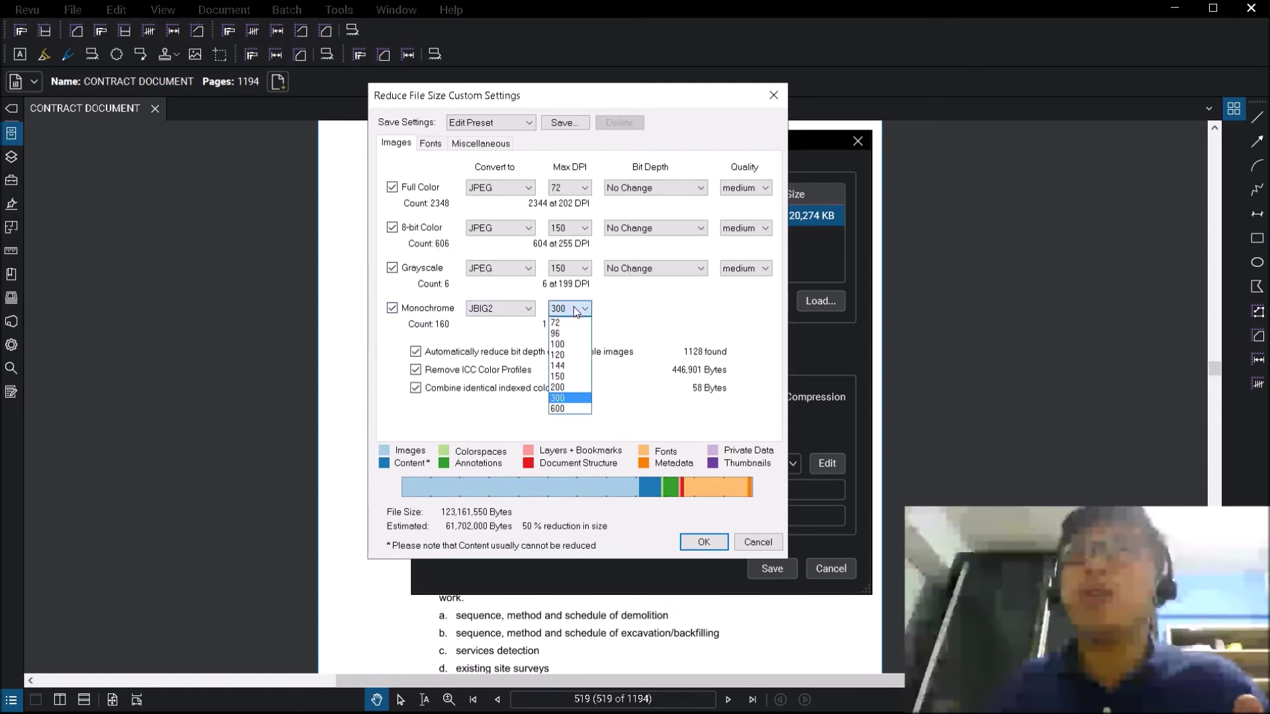
left_click(559, 376)
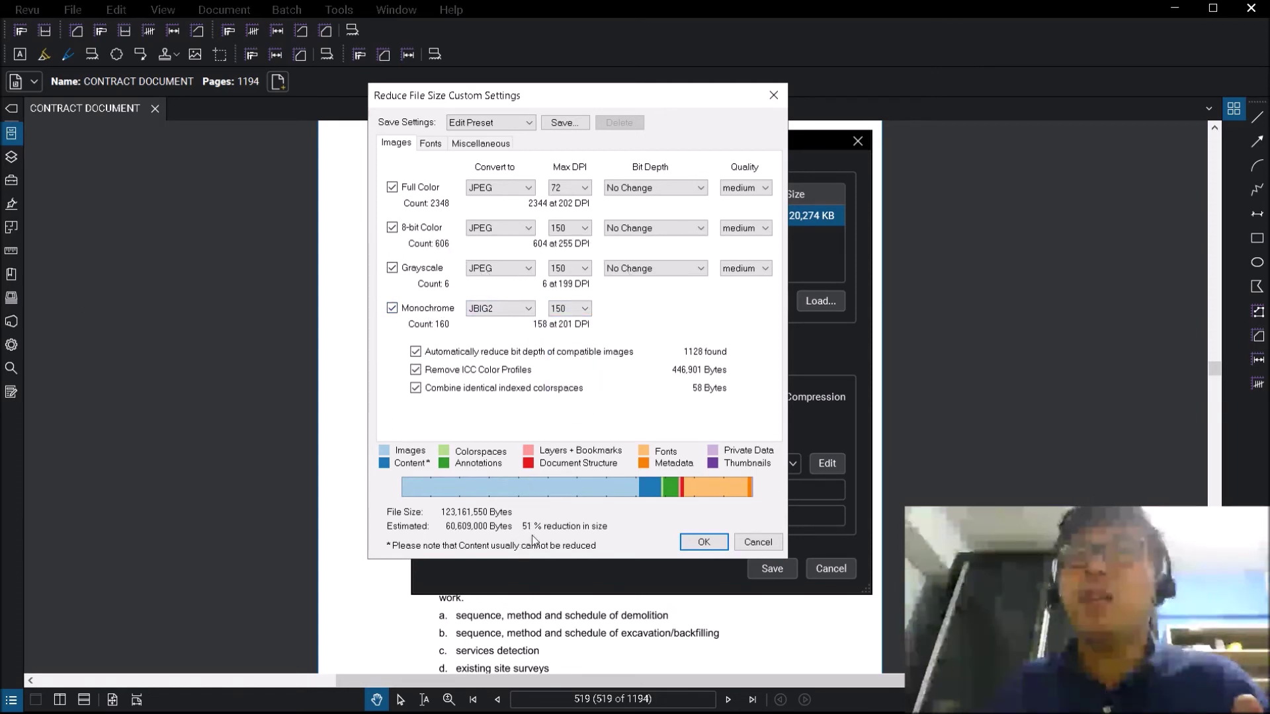
left_click(570, 308)
left_click(570, 309)
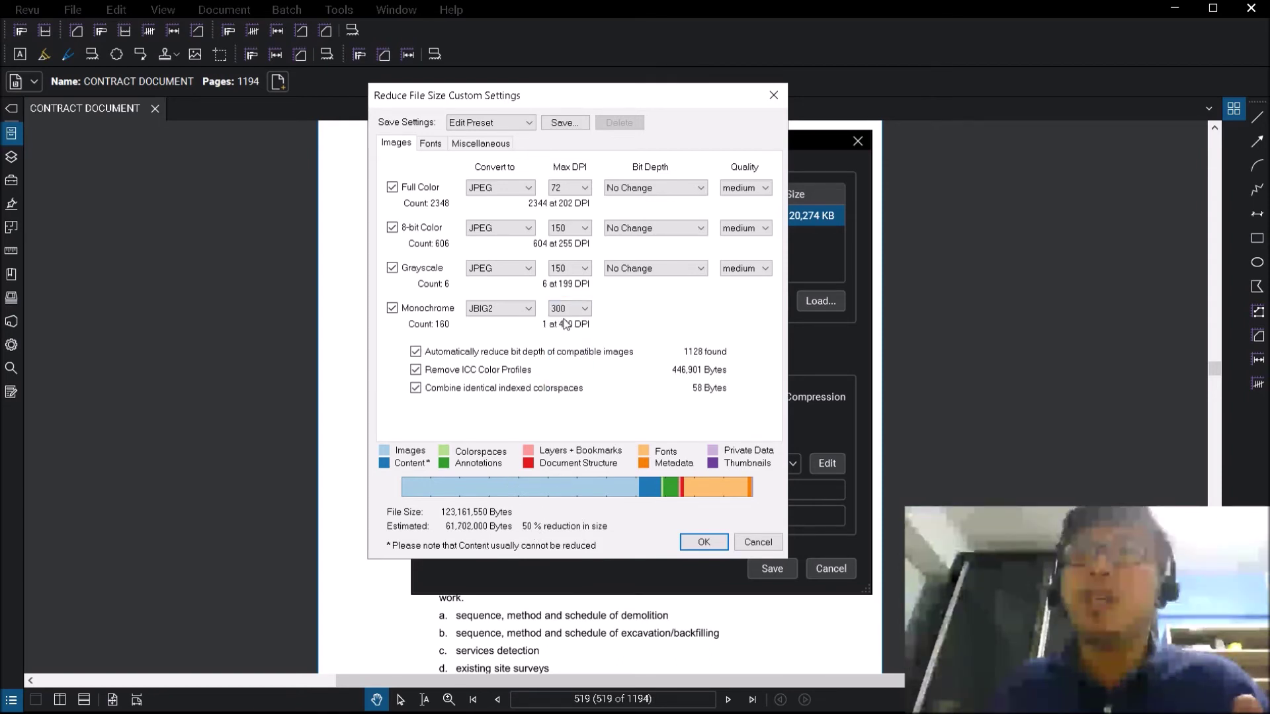
left_click(570, 308)
left_click(562, 377)
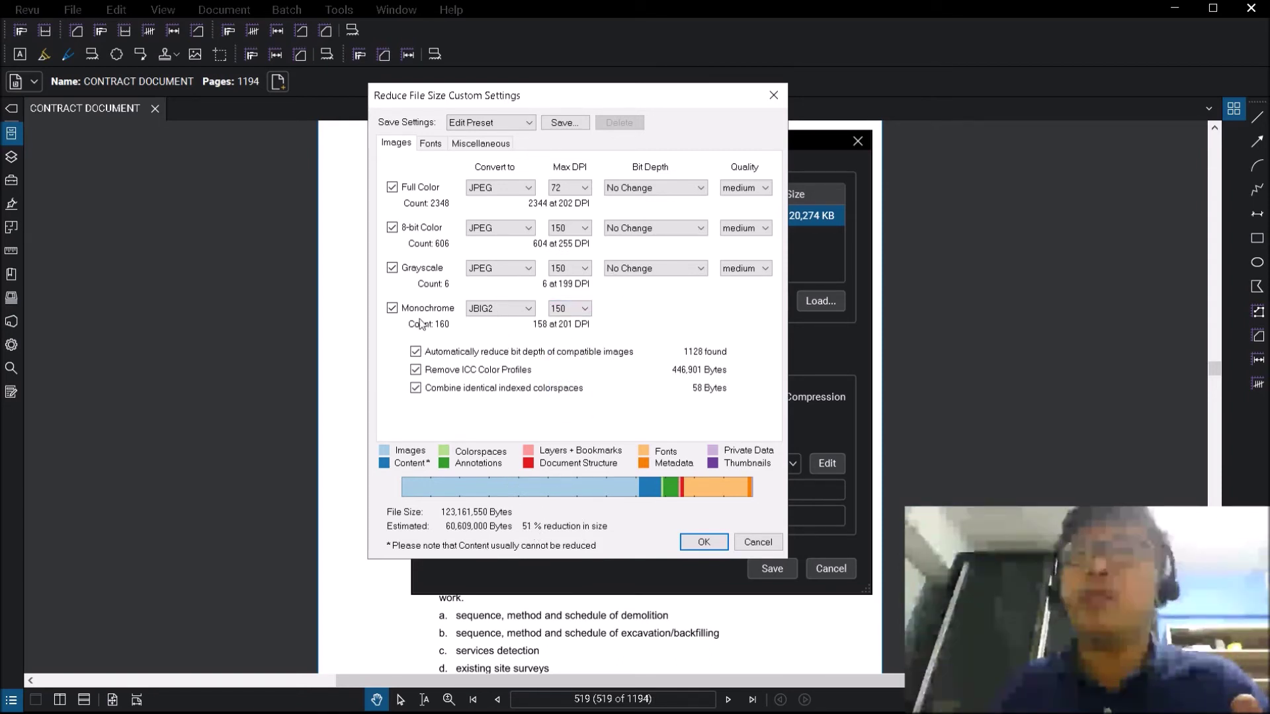
key("ctrl")
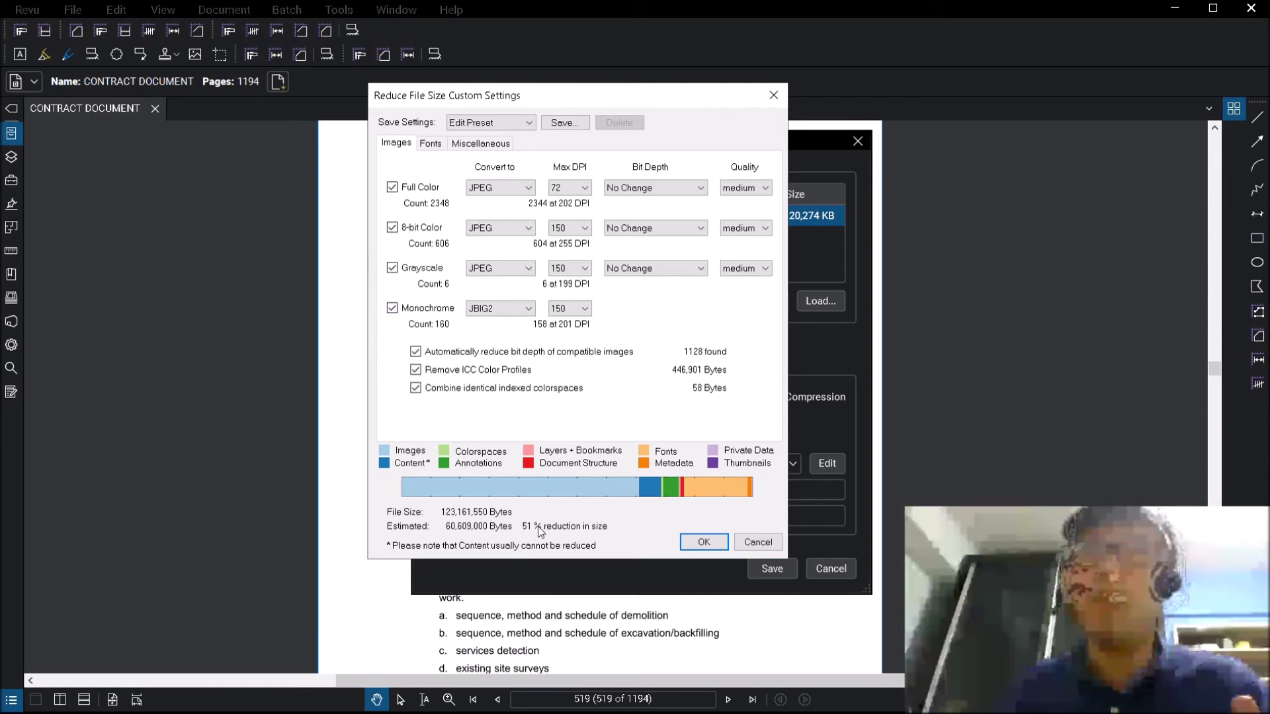
key("ctrl")
key("ctrl")
key("ctrl")
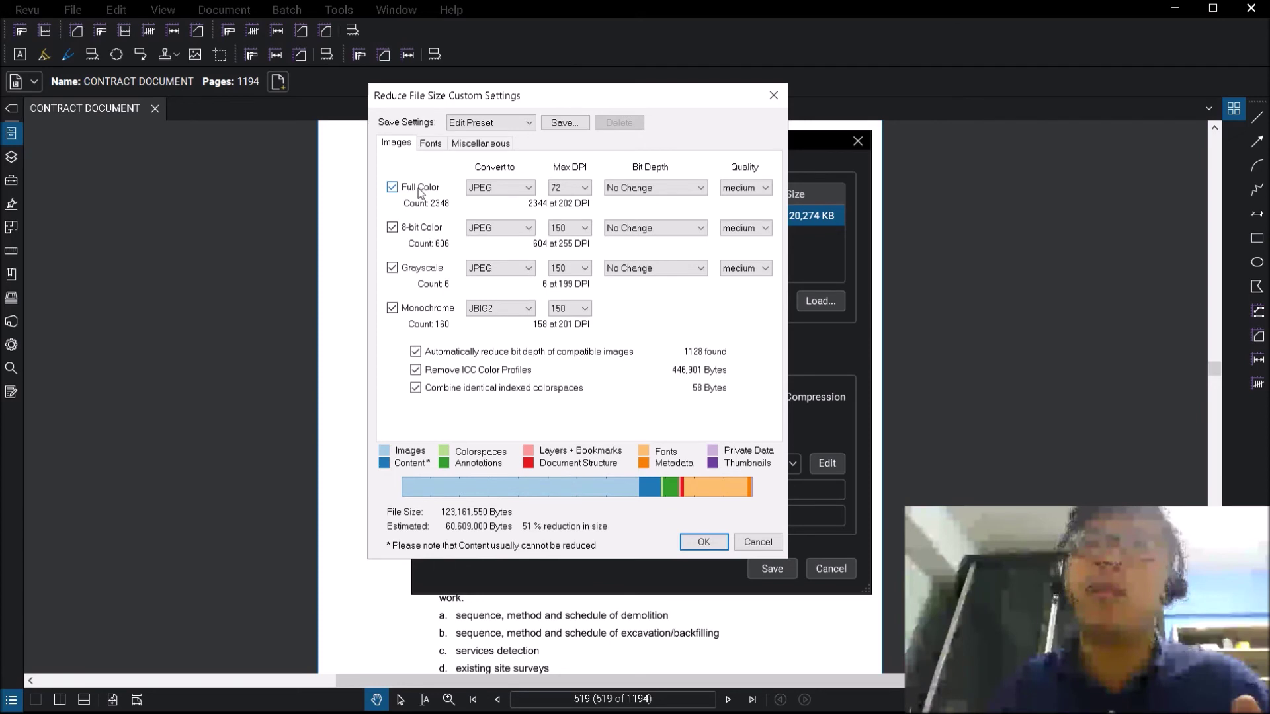
Set Full Color bit depth to Grayscale (8 bit), raising the estimate to 59%
key("ctrl")
key("ctrl")
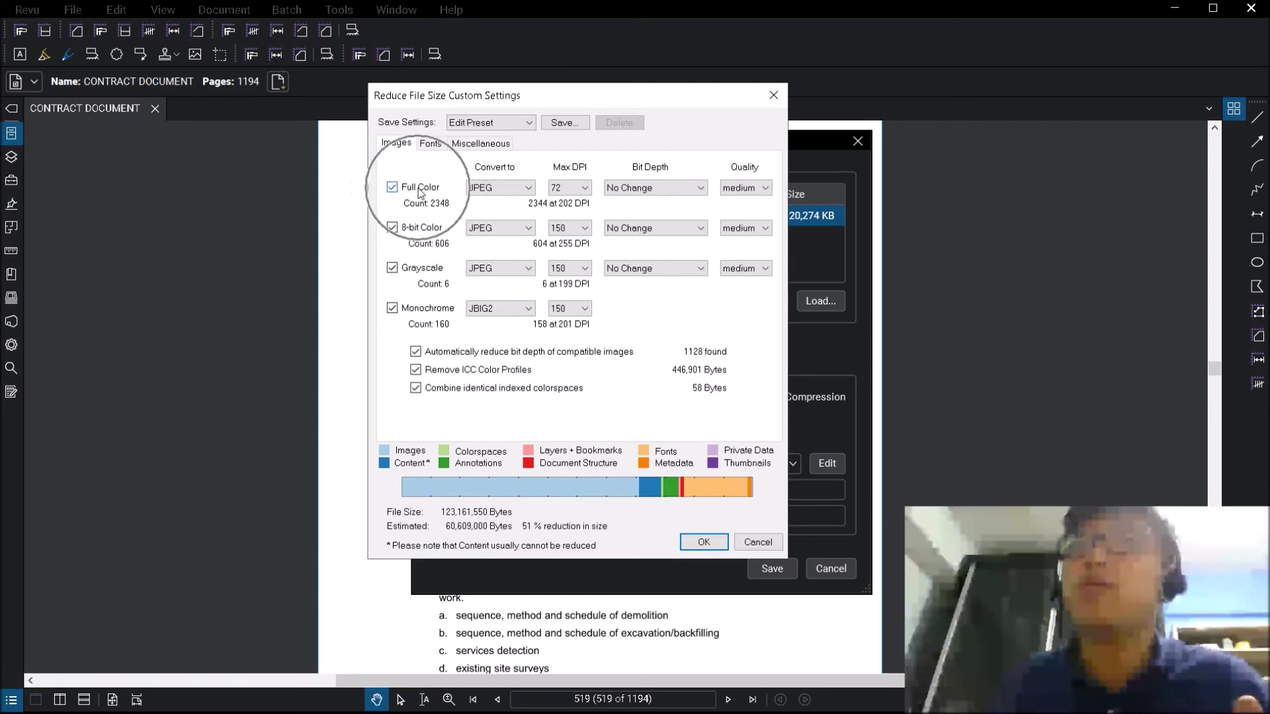
left_click(642, 192)
left_click(629, 229)
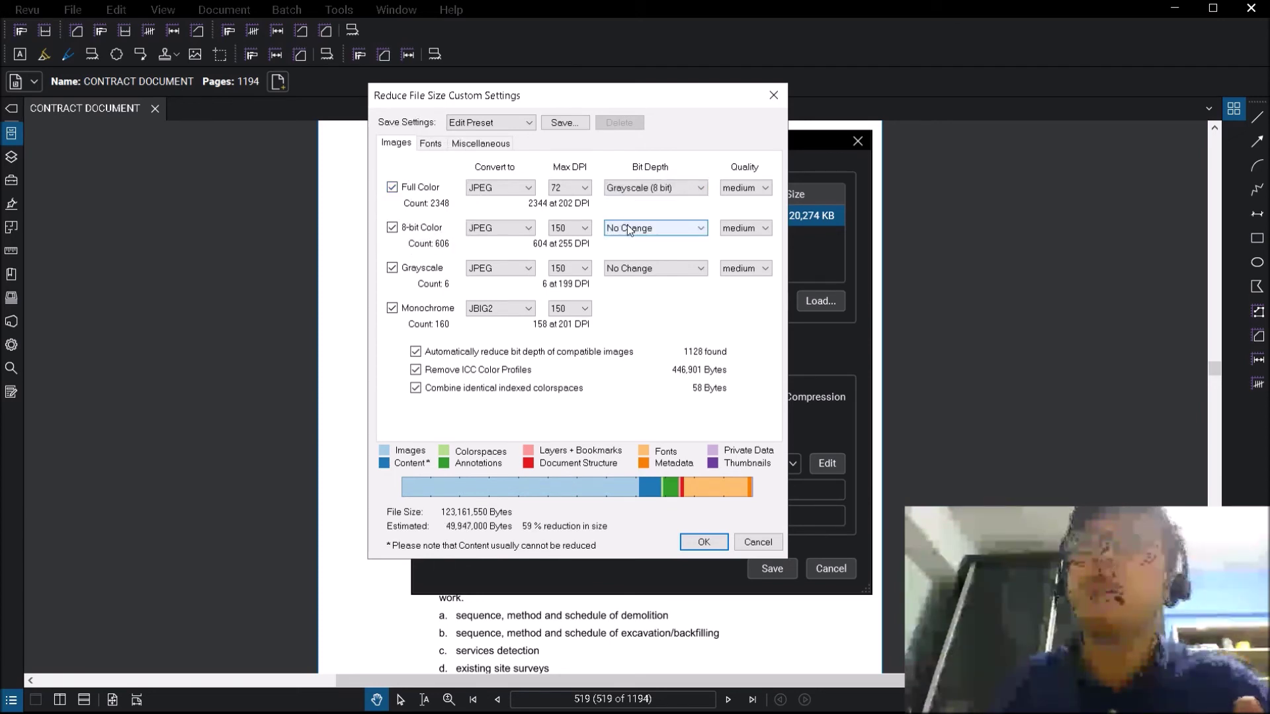
key("ctrl")
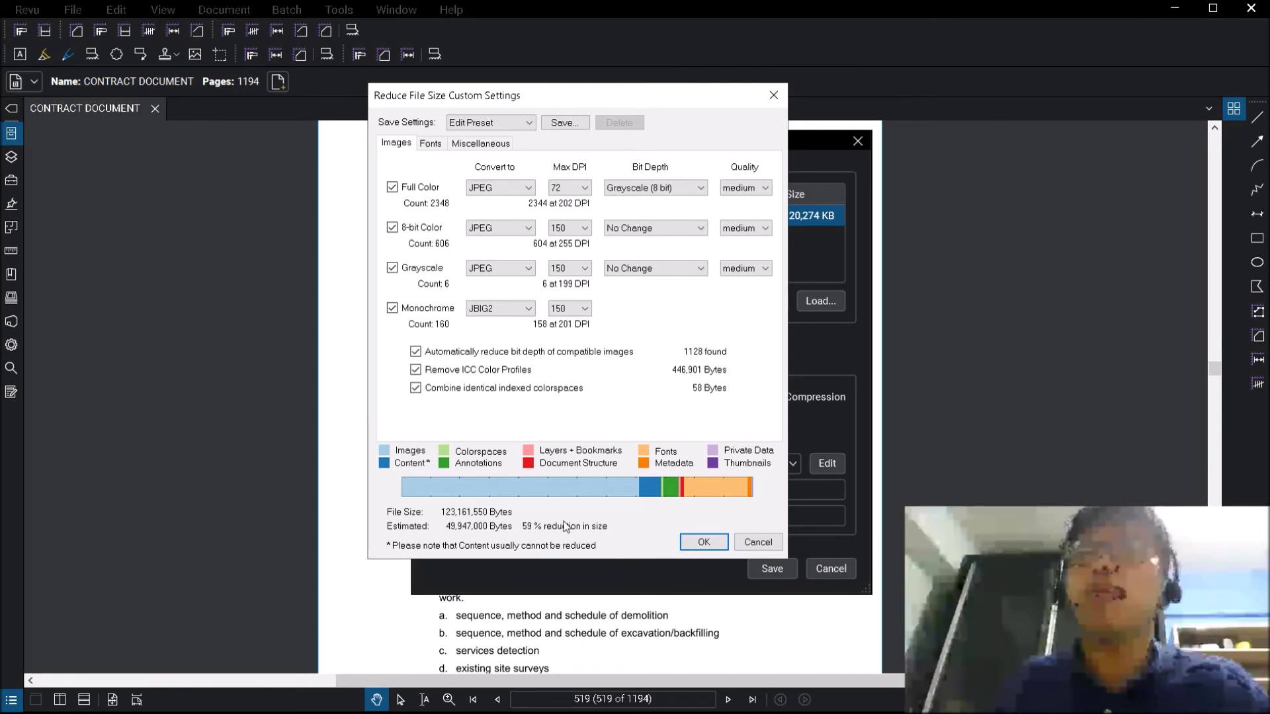
Accept the custom preset, save the reduced file, and choose to save a copy instead of overwriting
left_click(702, 543)
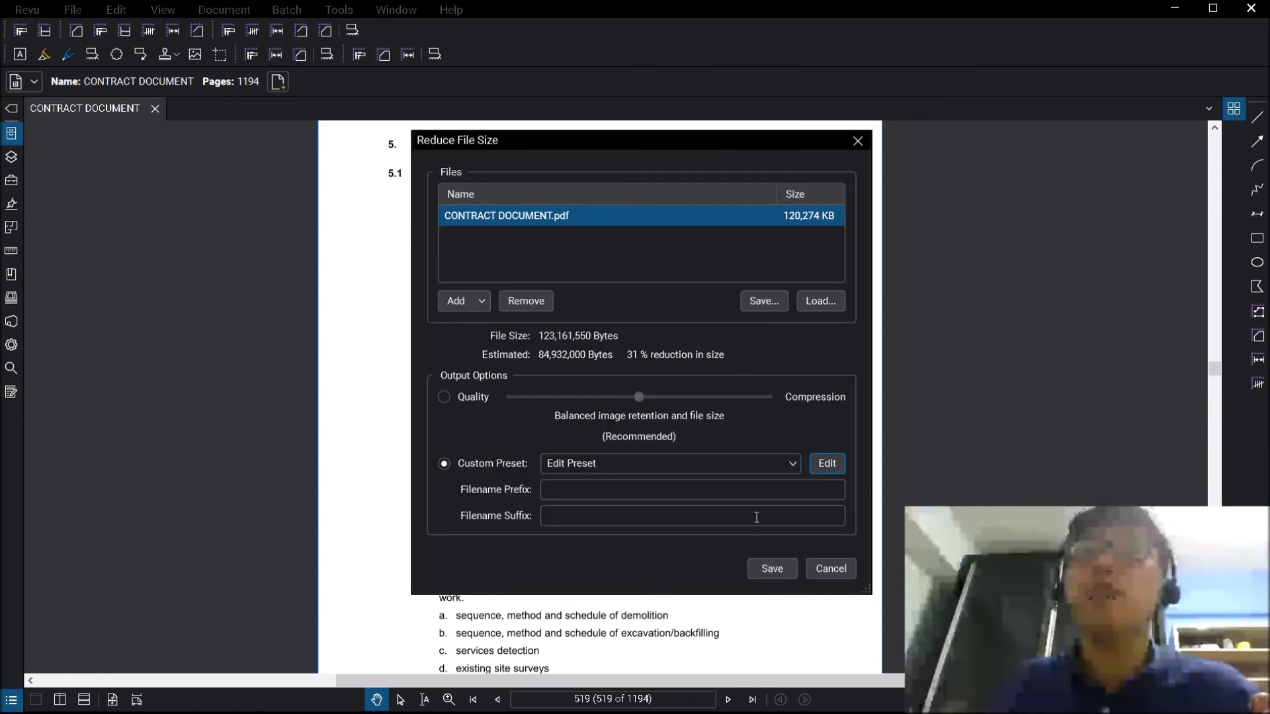
left_click(784, 570)
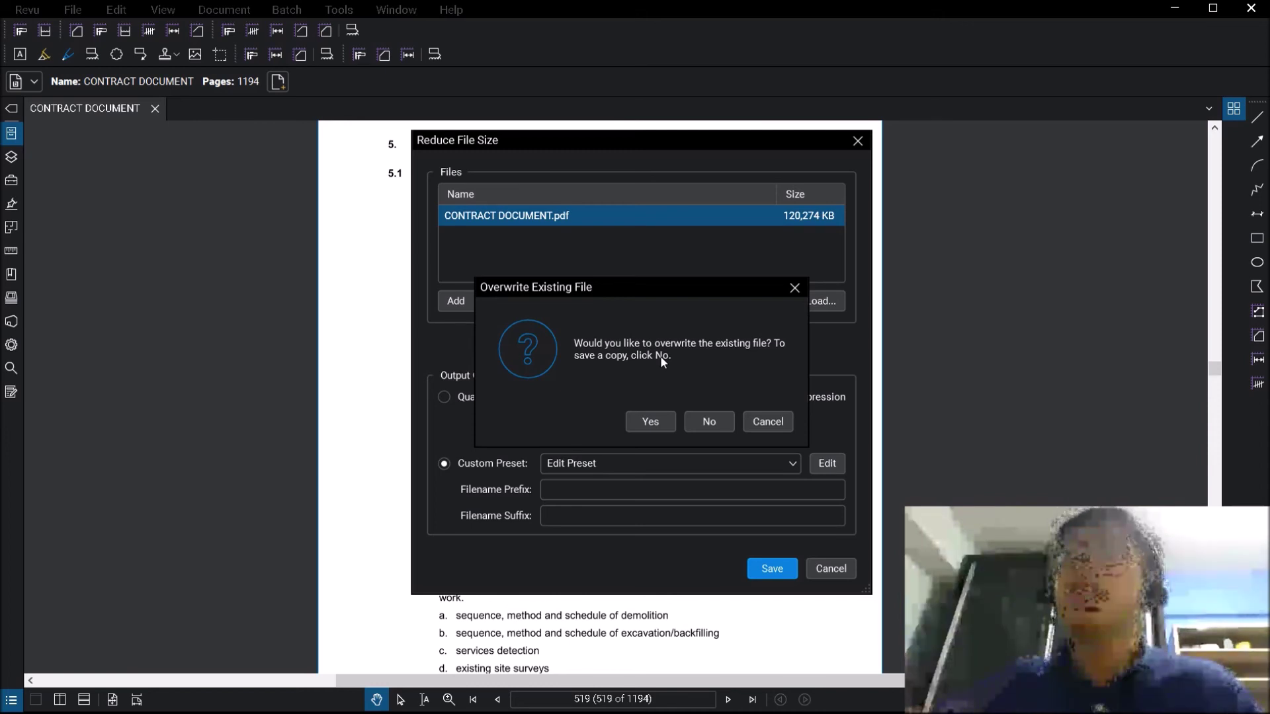
left_click(707, 419)
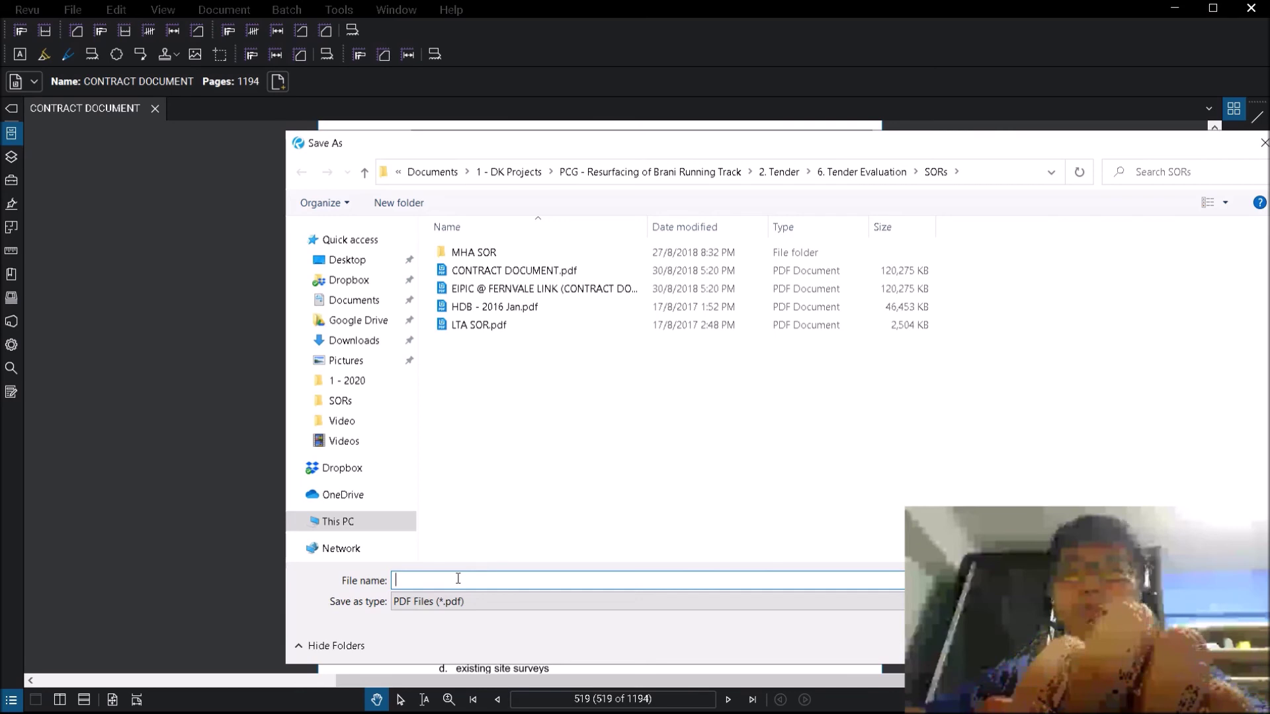
Save the reduced copy as 'PDF Reduced Size', achieving a 66.55% size decrease
type("PDF Redc")
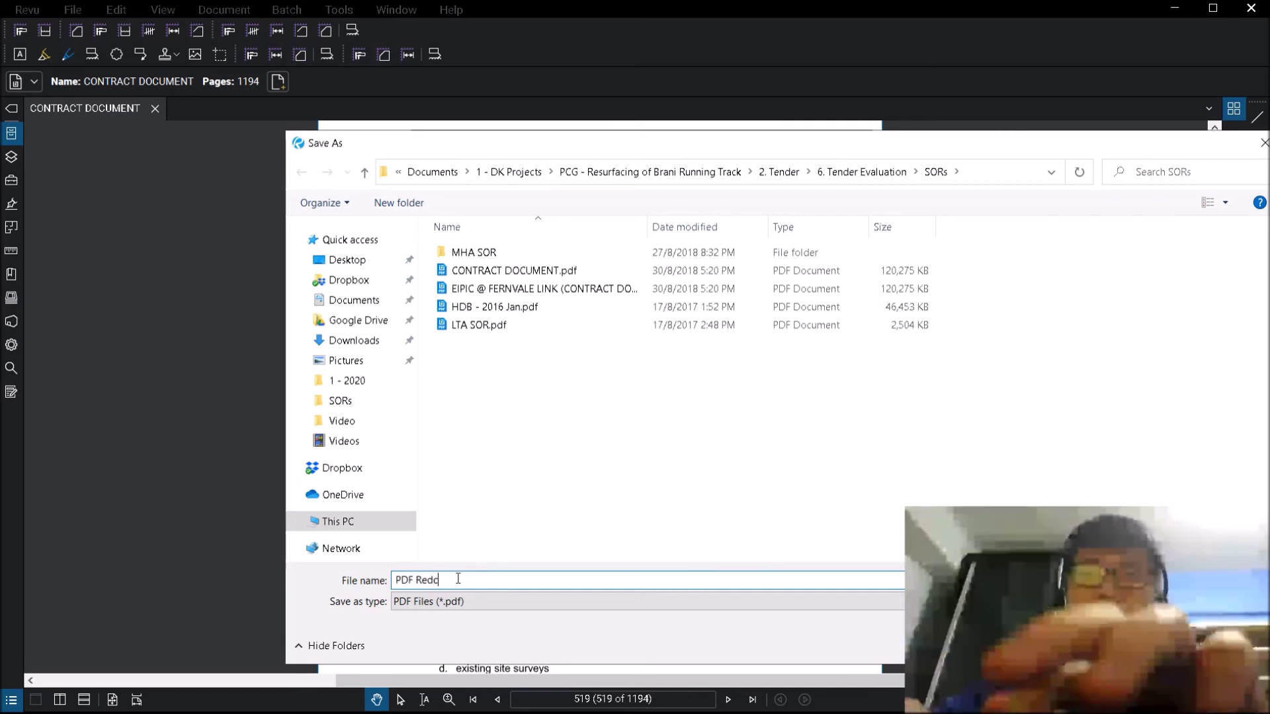
key("BackSpace")
type("uced Siz")
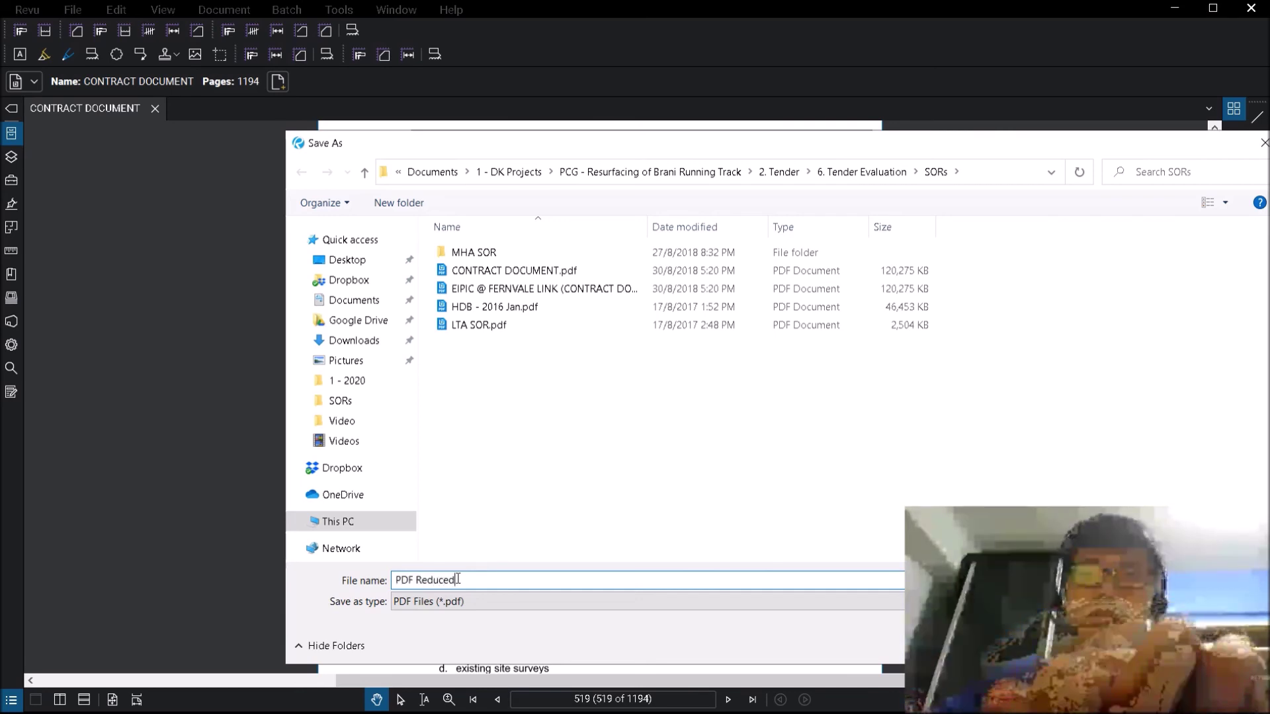
key("BackSpace")
key("BackSpace")
key("BackSpace")
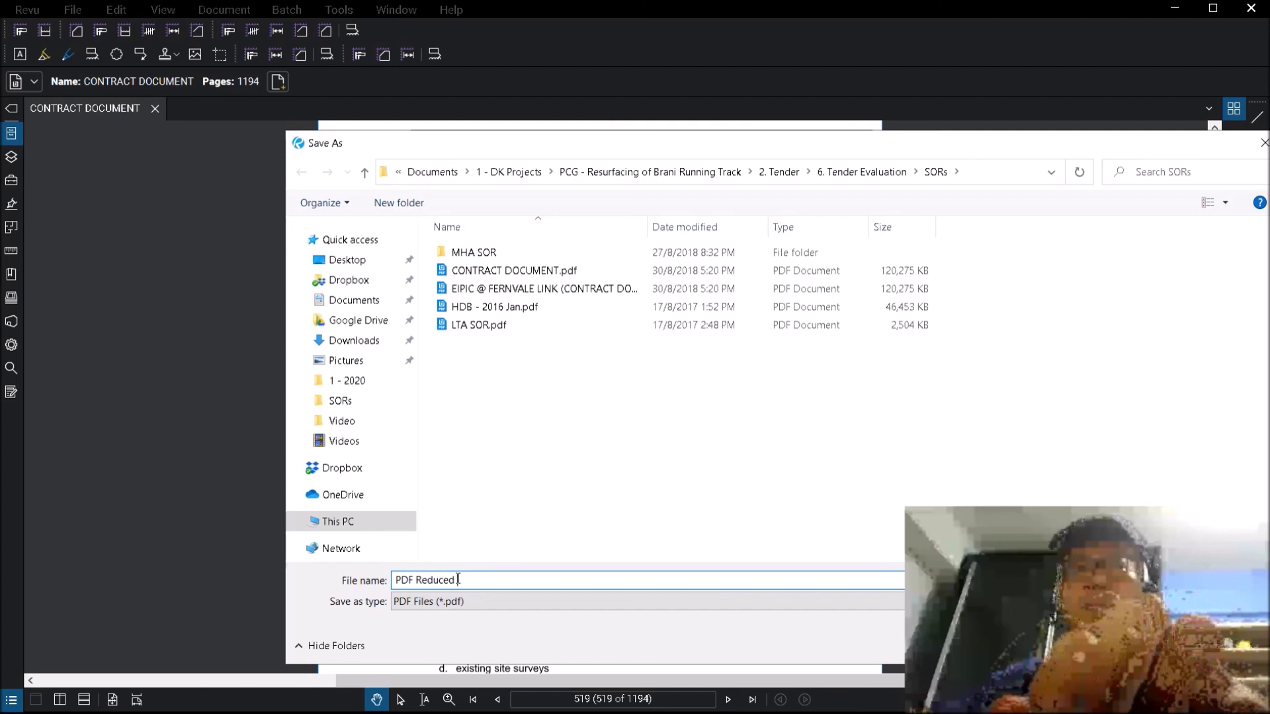
type("Size")
key("Return")
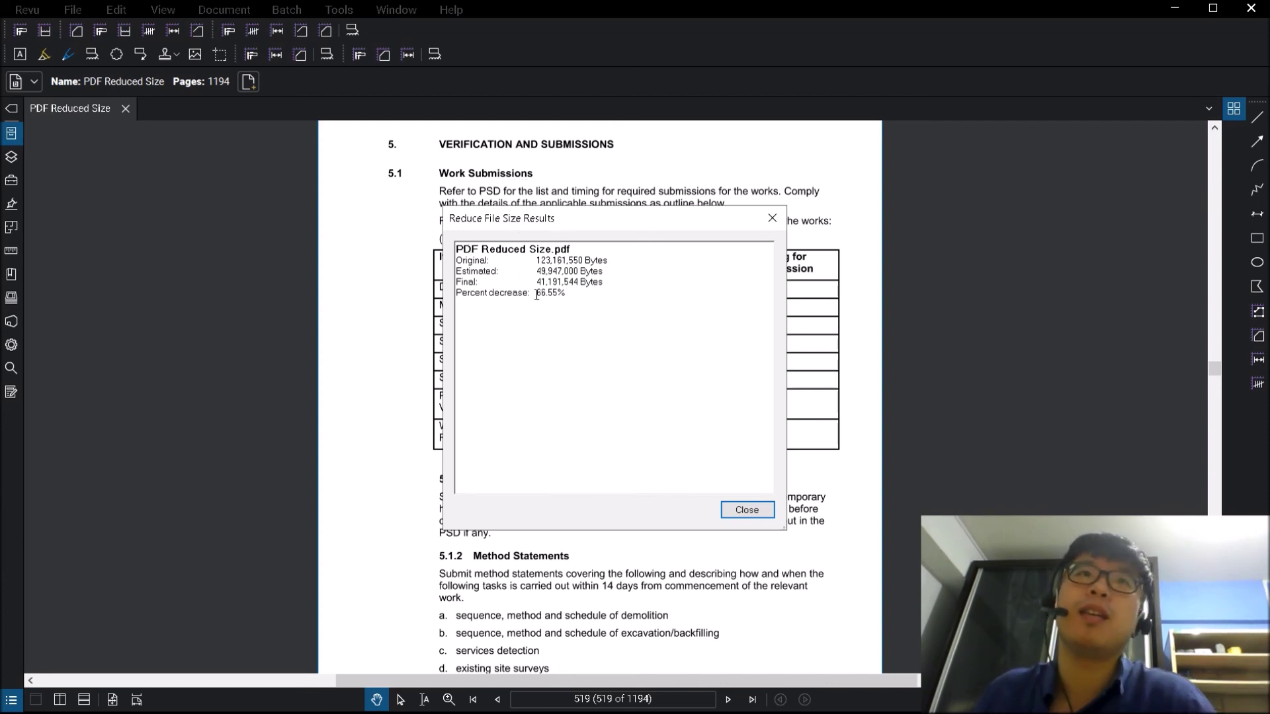
left_click(89, 115)
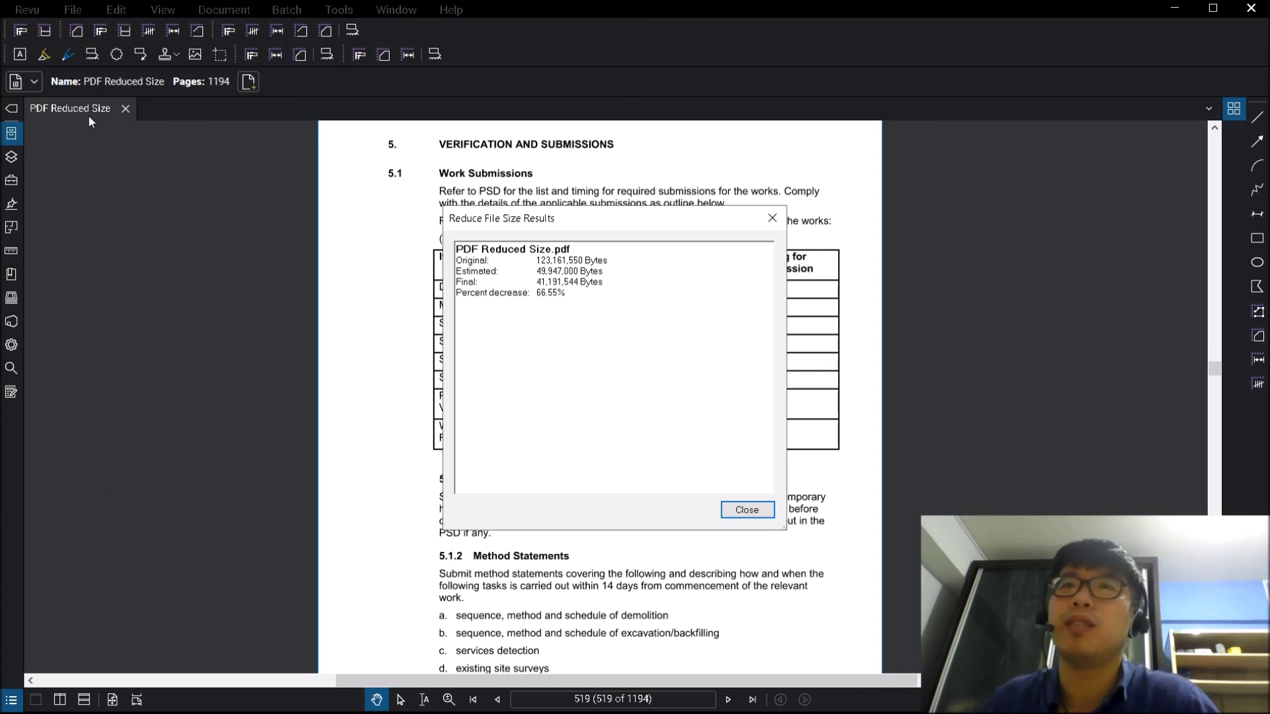
left_click(1157, 702)
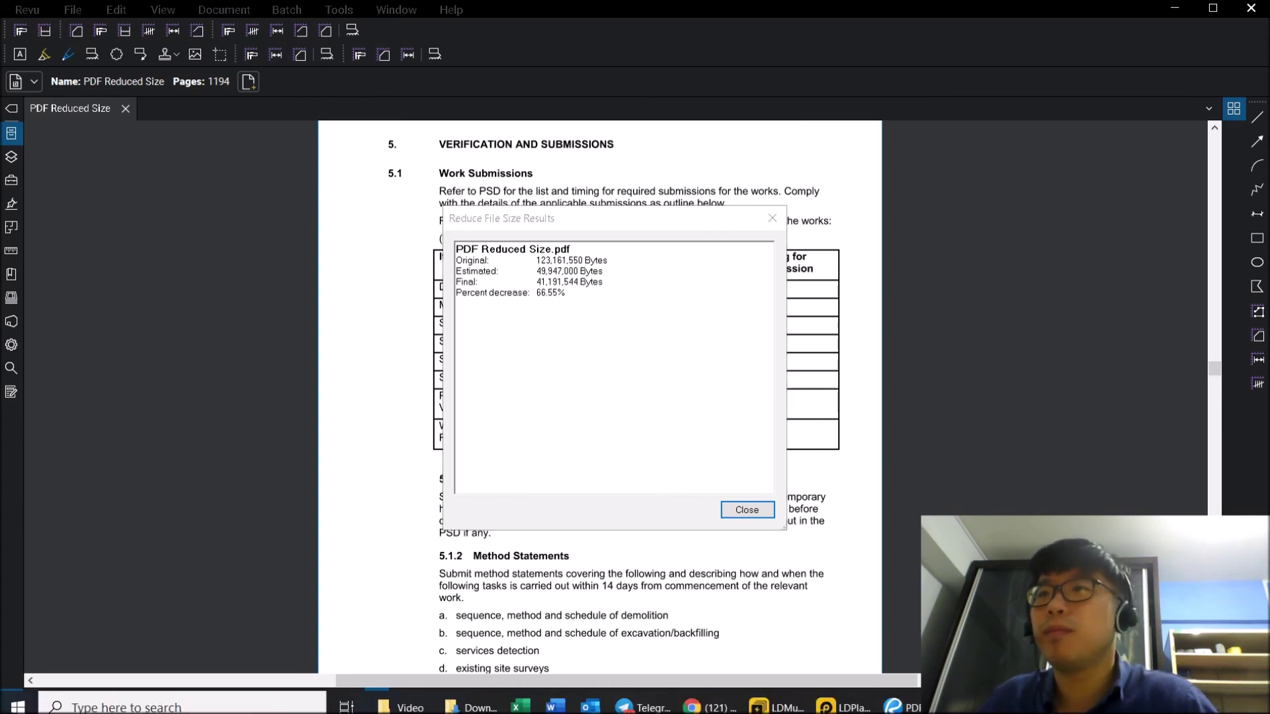